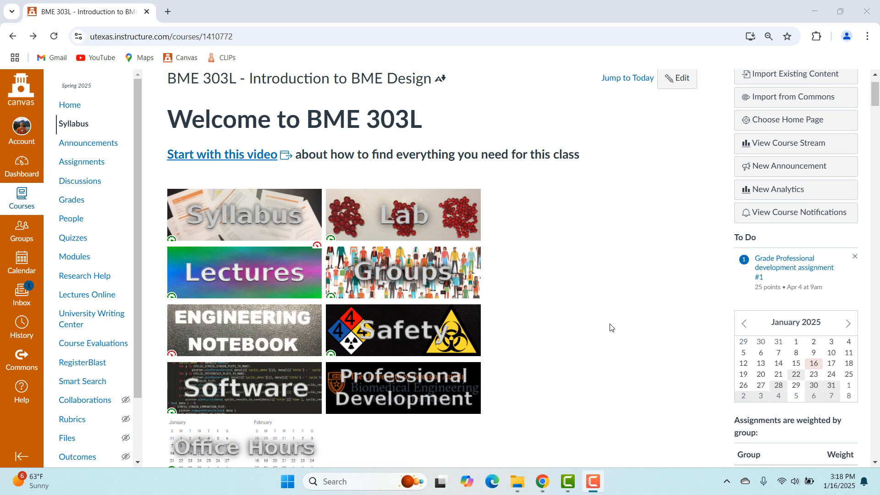
Open the course's software list and go to the Arduino development environment installation page.
{"action": "left_click", "coordinate": [231, 403]}
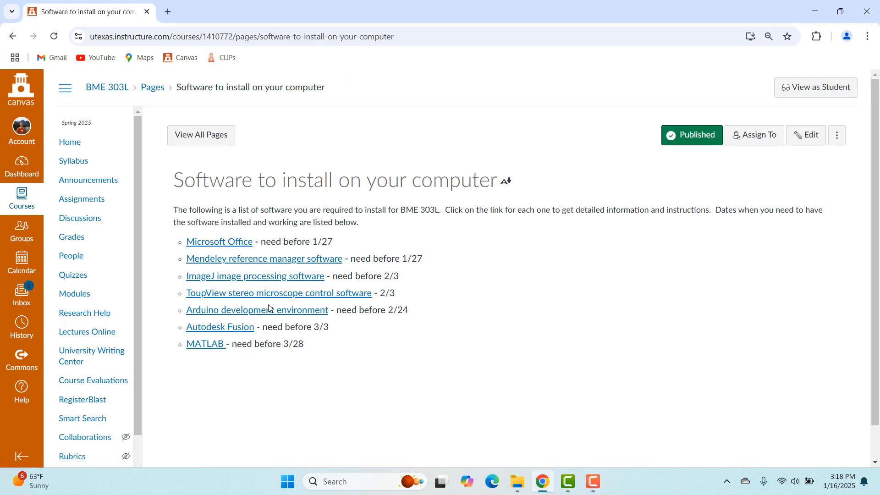
{"action": "left_click", "coordinate": [277, 311]}
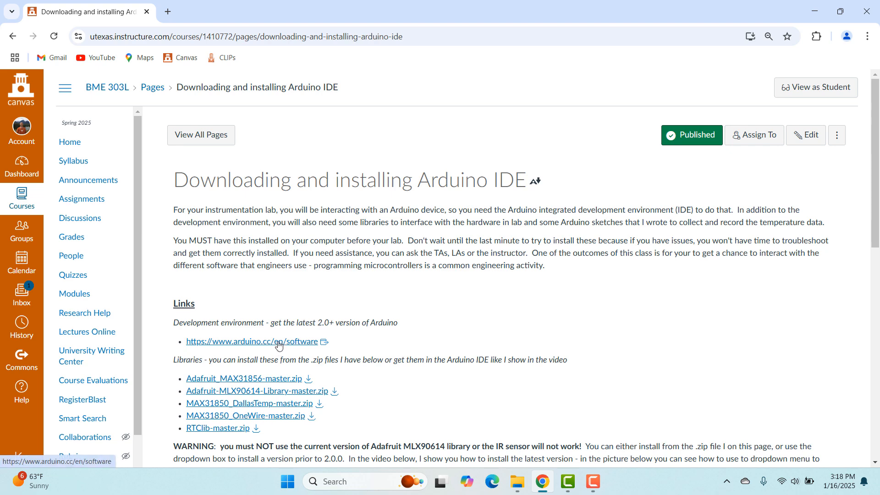
Review the installation page's links and open the Arduino software download link.
{"action": "scroll", "coordinate": [471, 308], "scroll_direction": "down", "scroll_amount": 1}
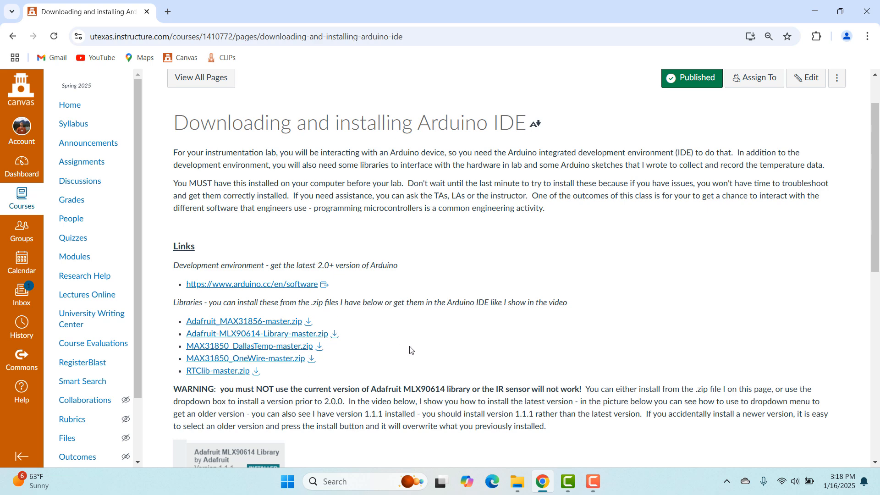
{"action": "scroll", "coordinate": [409, 348], "scroll_direction": "down", "scroll_amount": 8}
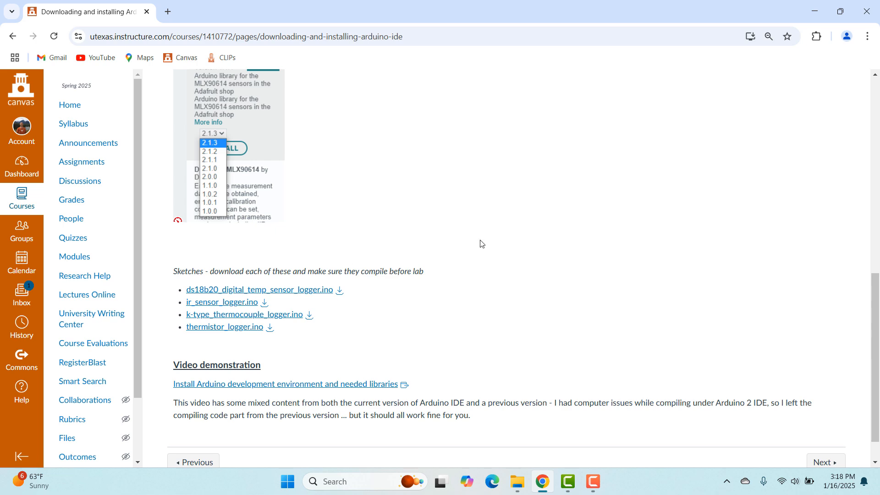
{"action": "scroll", "coordinate": [449, 227], "scroll_direction": "up", "scroll_amount": 6}
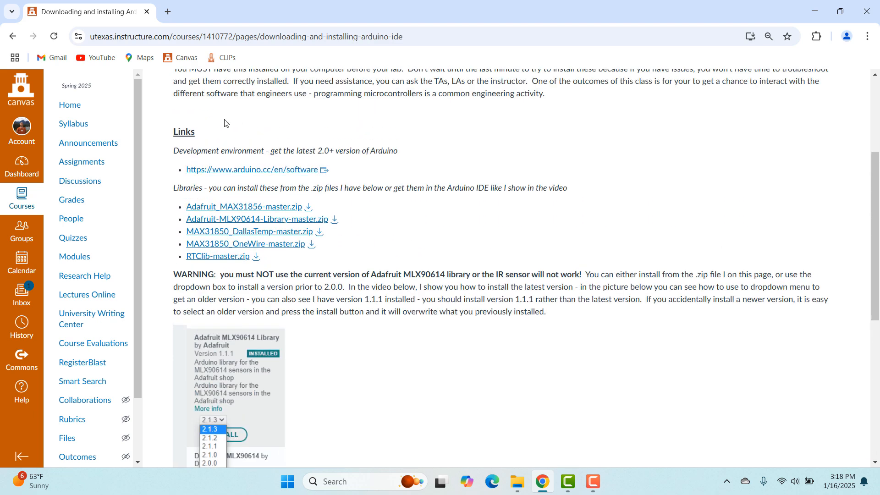
{"action": "left_click", "coordinate": [260, 170]}
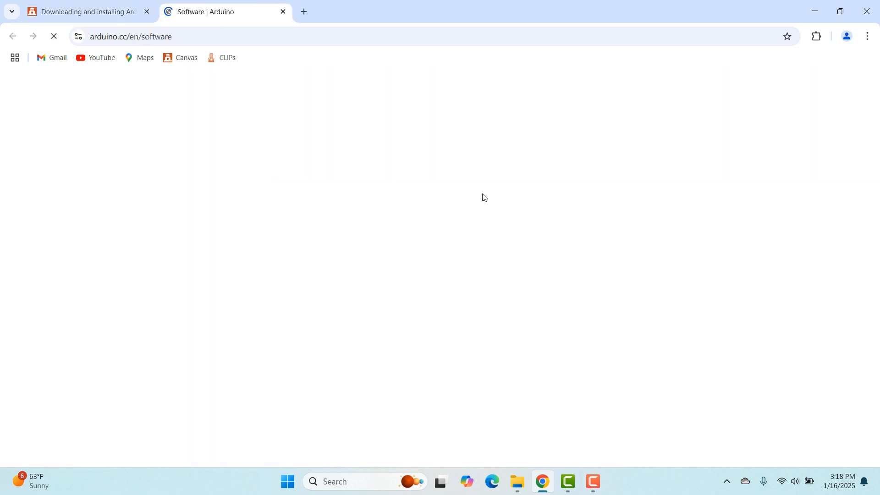
Download the Arduino IDE 2.3.4 installer for Windows 10 and newer, 64 bits, without subscribing.
{"action": "scroll", "coordinate": [416, 315], "scroll_direction": "down", "scroll_amount": 1}
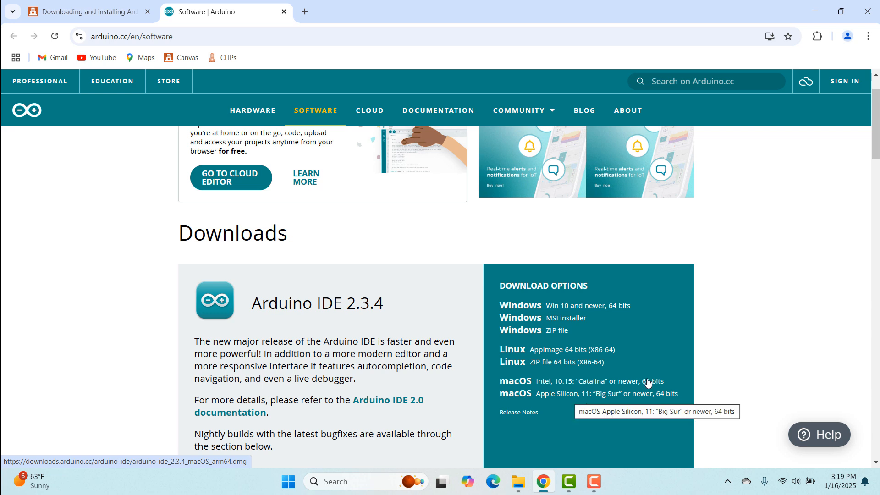
{"action": "left_click", "coordinate": [597, 308]}
{"action": "left_click", "coordinate": [441, 358]}
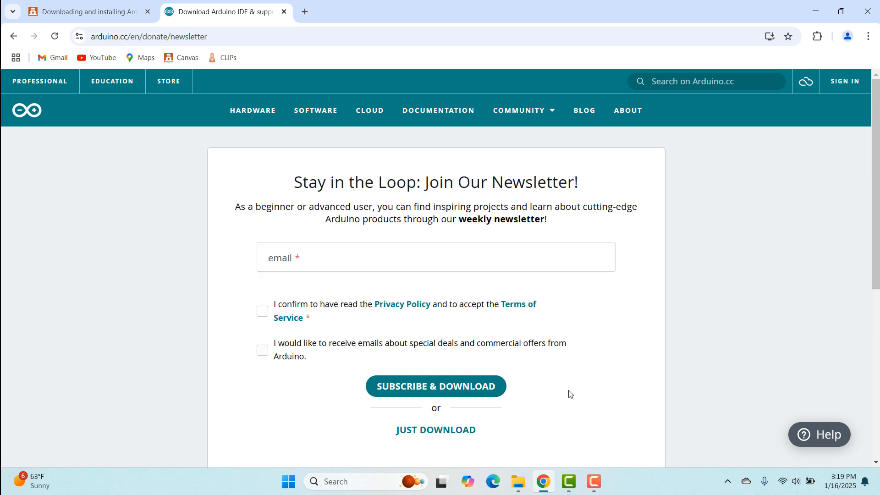
{"action": "left_click", "coordinate": [433, 431]}
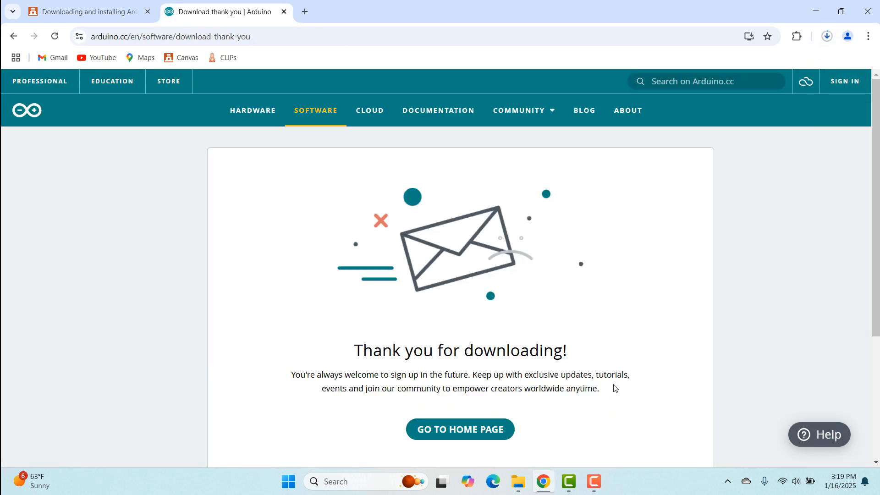
Open the downloaded arduino-ide_2.3.4_Windows_64bit.exe installer from the download history.
{"action": "left_click", "coordinate": [834, 36]}
{"action": "left_click", "coordinate": [721, 90]}
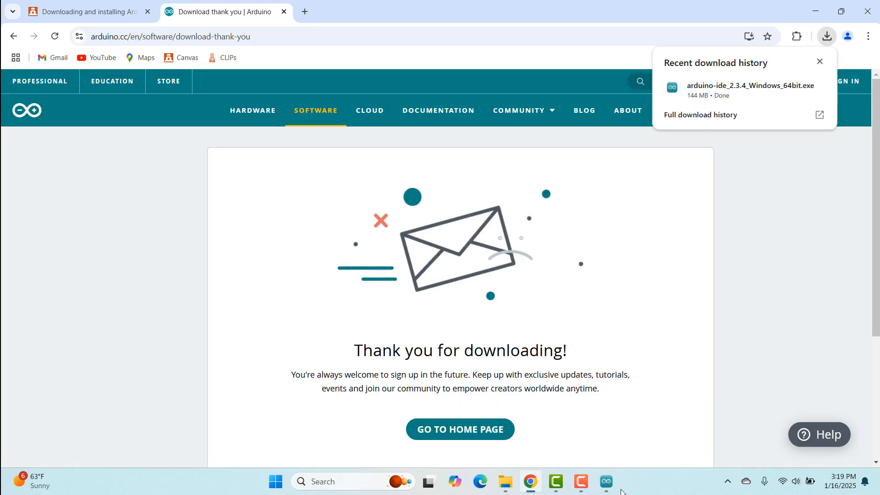
{"action": "left_click", "coordinate": [607, 483]}
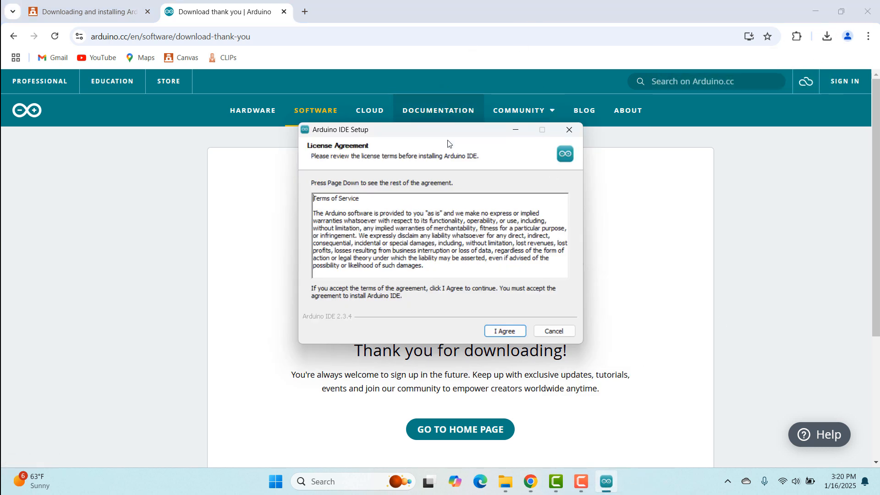
Accept the license, install Arduino IDE for all users, and finish setup with Run Arduino IDE checked.
{"action": "left_click", "coordinate": [505, 331]}
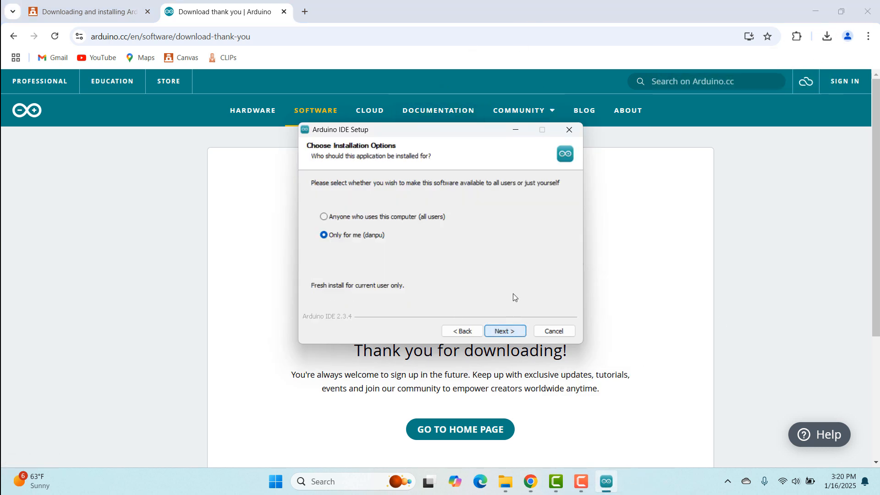
{"action": "left_click", "coordinate": [378, 217]}
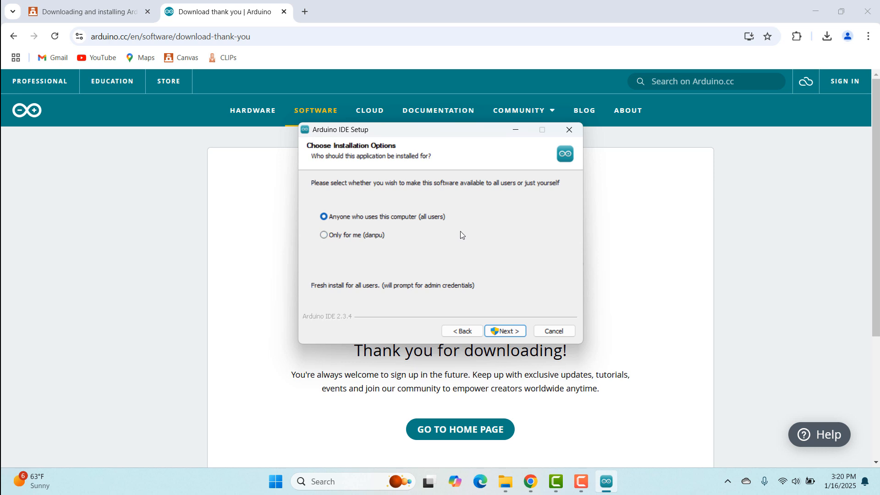
{"action": "left_click", "coordinate": [515, 332]}
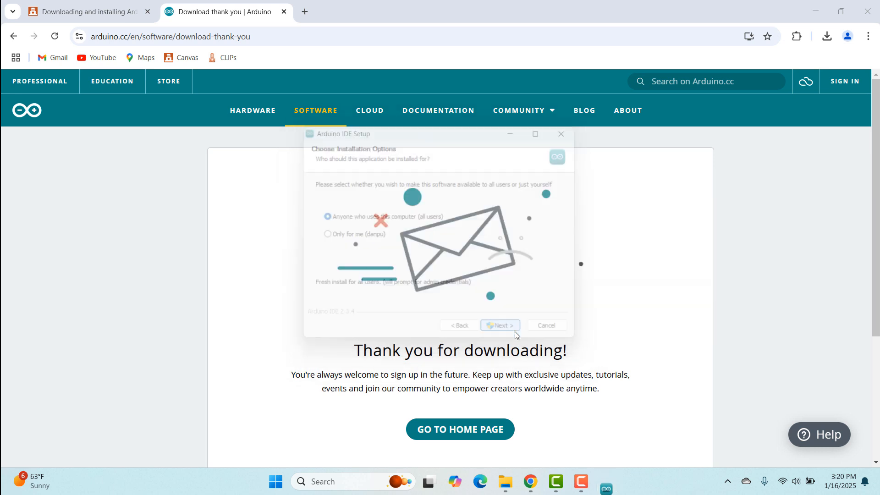
{"action": "left_click", "coordinate": [514, 331]}
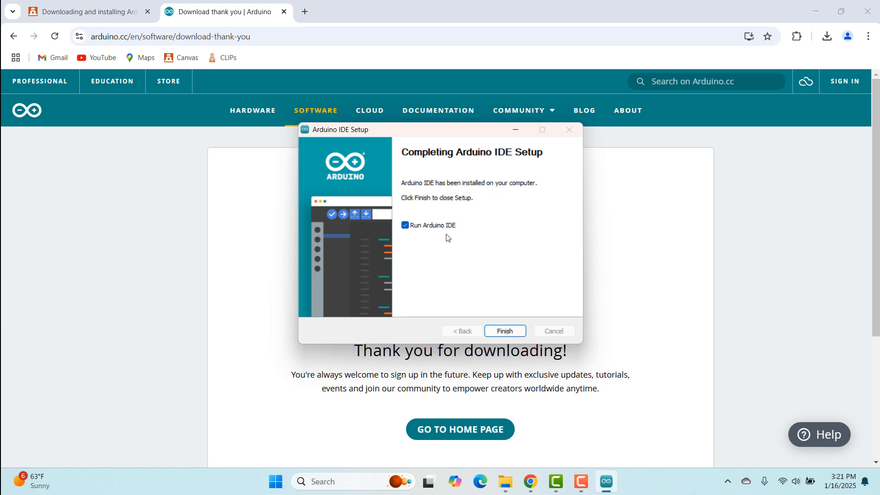
{"action": "left_click", "coordinate": [516, 330]}
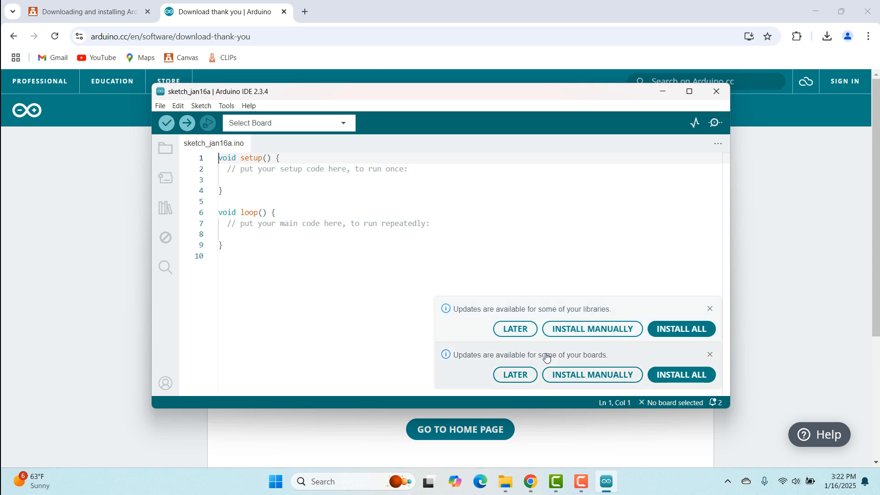
Postpone the library and board updates and position the IDE window beside the course page.
{"action": "left_click", "coordinate": [511, 329]}
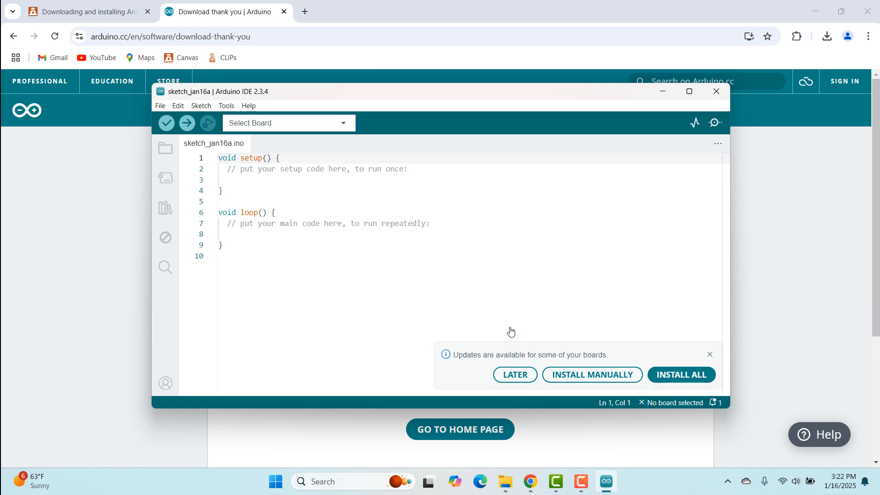
{"action": "left_click", "coordinate": [508, 373]}
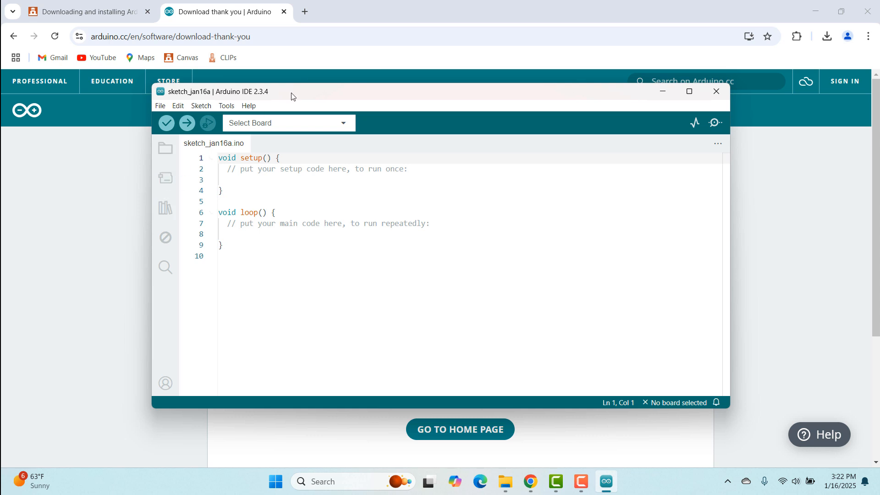
{"action": "left_click", "coordinate": [80, 4]}
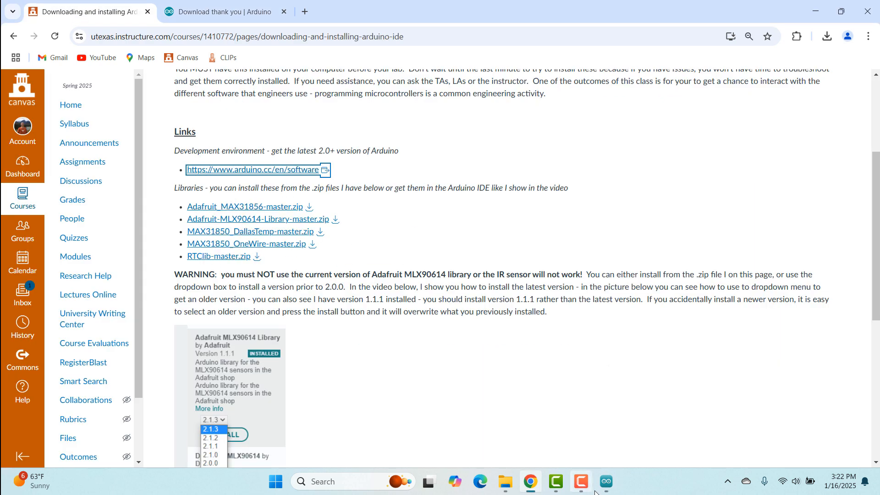
{"action": "left_click", "coordinate": [606, 481]}
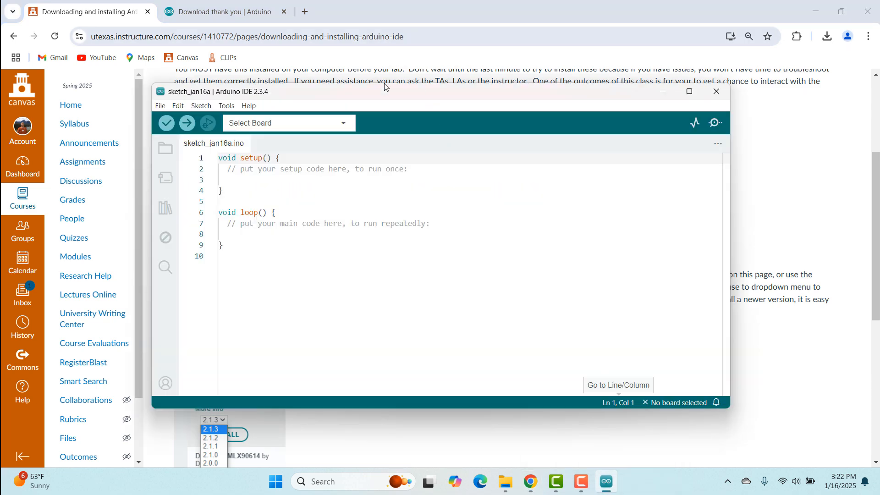
{"action": "left_click_drag", "start_coordinate": [382, 93], "coordinate": [610, 110]}
In the Library Manager, search for MAX31856 and install the Adafruit MAX31856 library with all dependencies.
{"action": "left_click", "coordinate": [394, 194]}
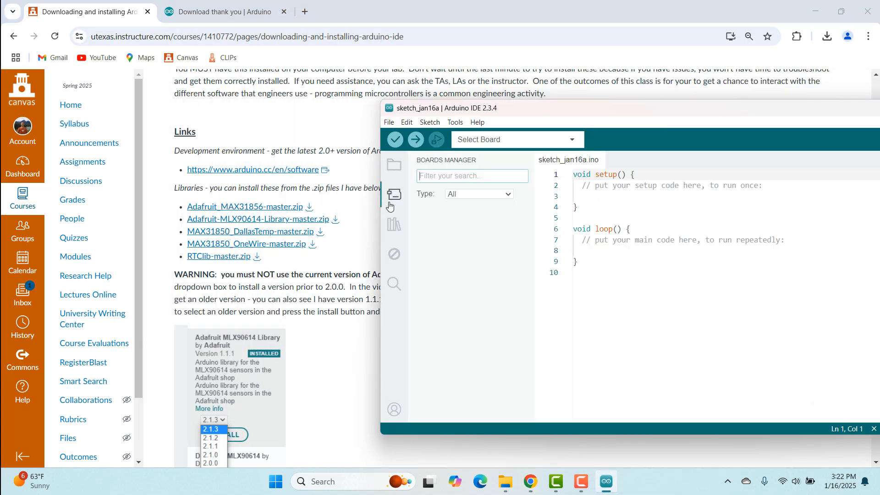
{"action": "left_click", "coordinate": [394, 224]}
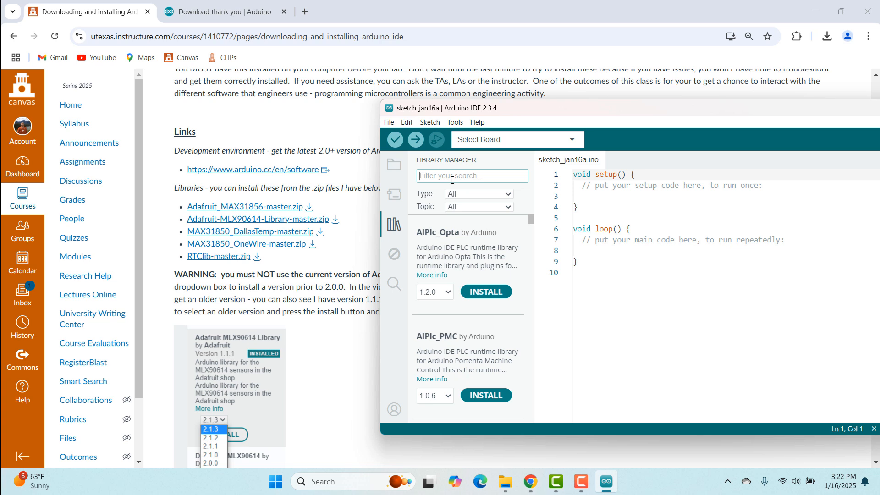
{"action": "type", "text": "MAX"}
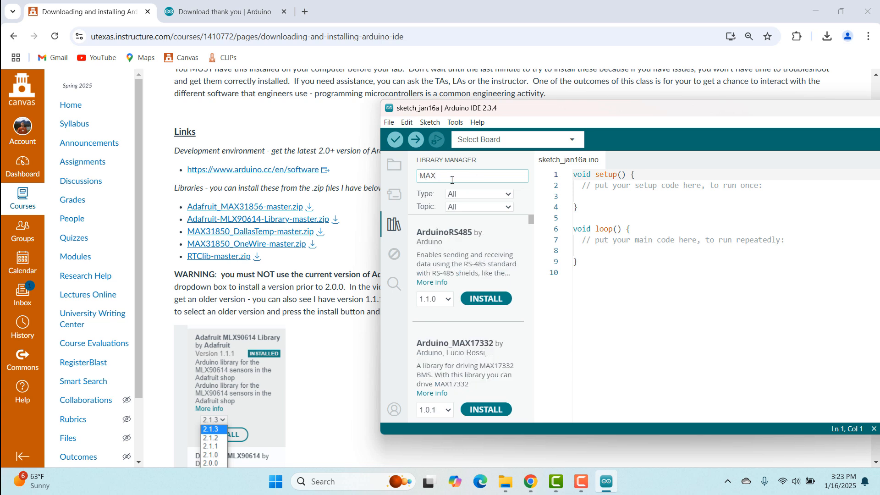
{"action": "type", "text": "31856"}
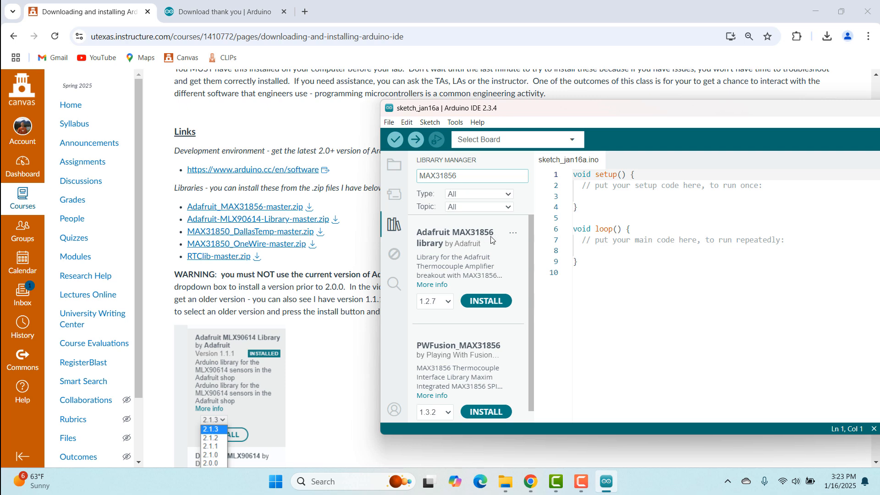
{"action": "left_click", "coordinate": [483, 306]}
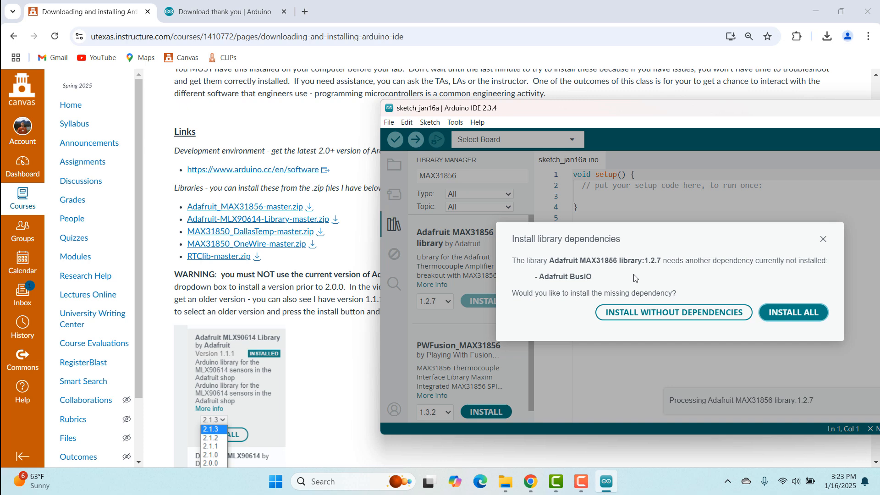
{"action": "left_click", "coordinate": [788, 317]}
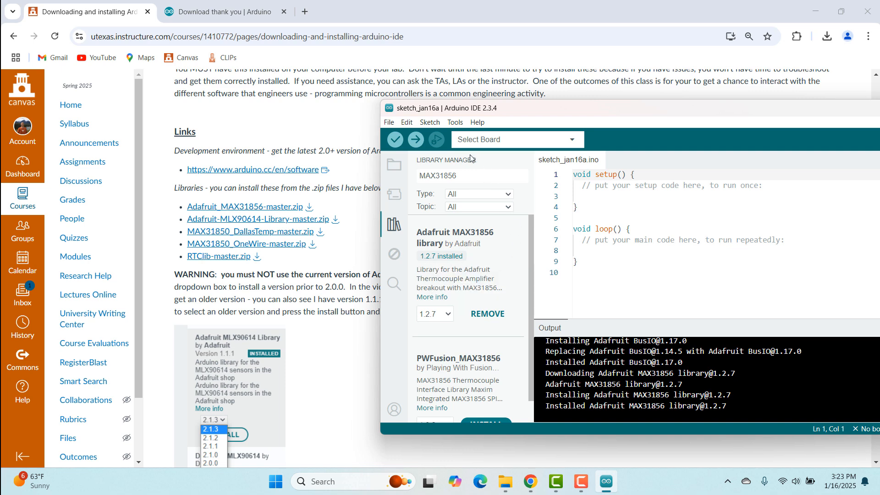
Search the libraries for MLX90614 and install version 1.1.1 of the Adafruit MLX90614 Library.
{"action": "double_click", "coordinate": [466, 176]}
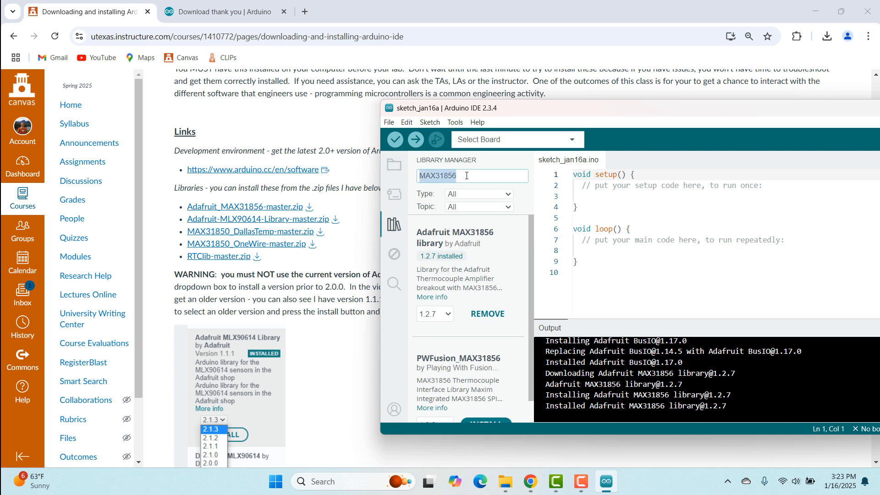
{"action": "type", "text": "MLX"}
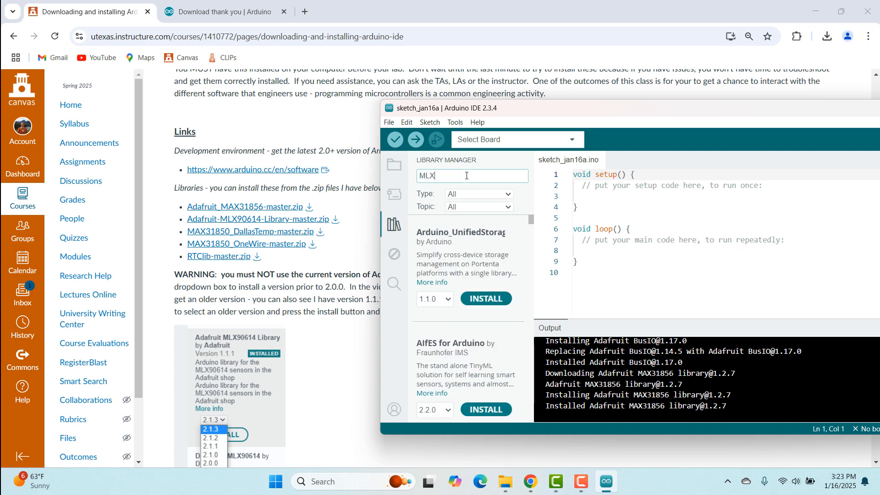
{"action": "type", "text": "90614"}
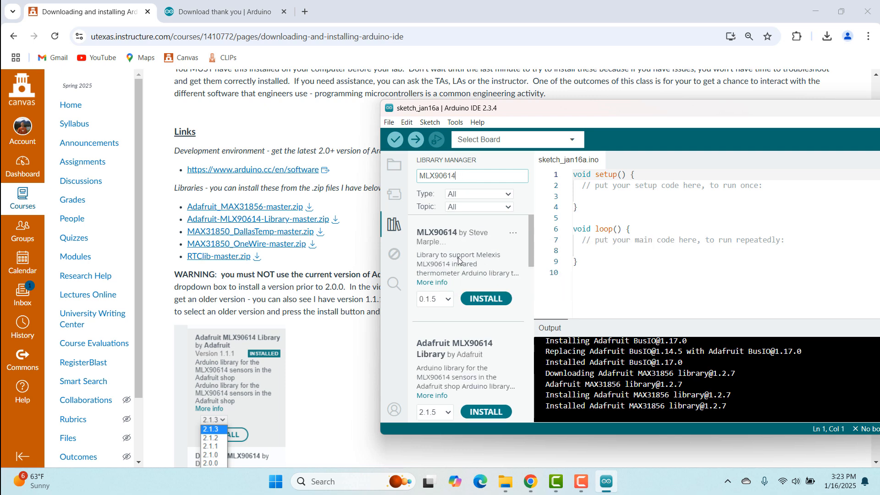
{"action": "scroll", "coordinate": [459, 260], "scroll_direction": "down", "scroll_amount": 1}
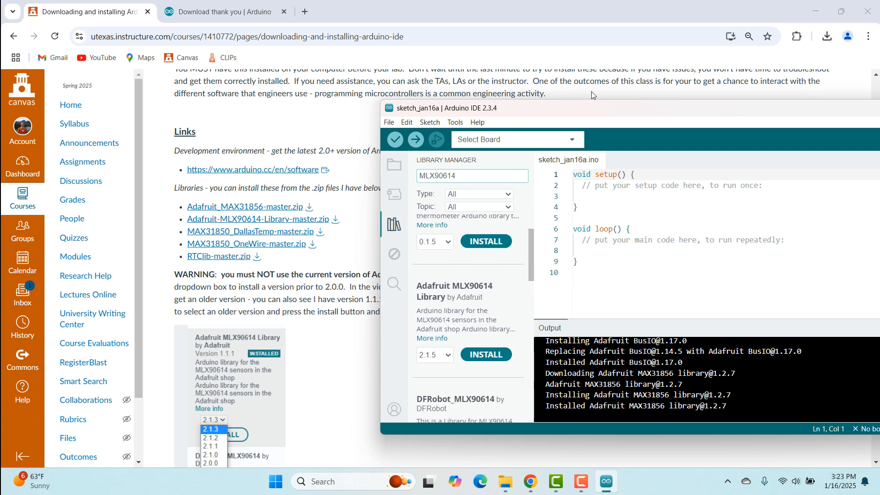
{"action": "left_click_drag", "start_coordinate": [593, 110], "coordinate": [623, 106]}
{"action": "left_click_drag", "start_coordinate": [737, 63], "coordinate": [351, 322]}
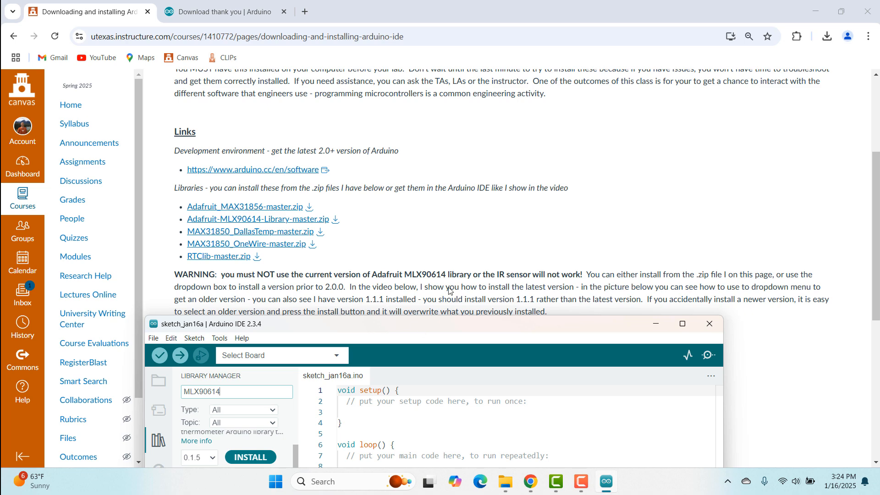
{"action": "left_click_drag", "start_coordinate": [418, 324], "coordinate": [582, 44]}
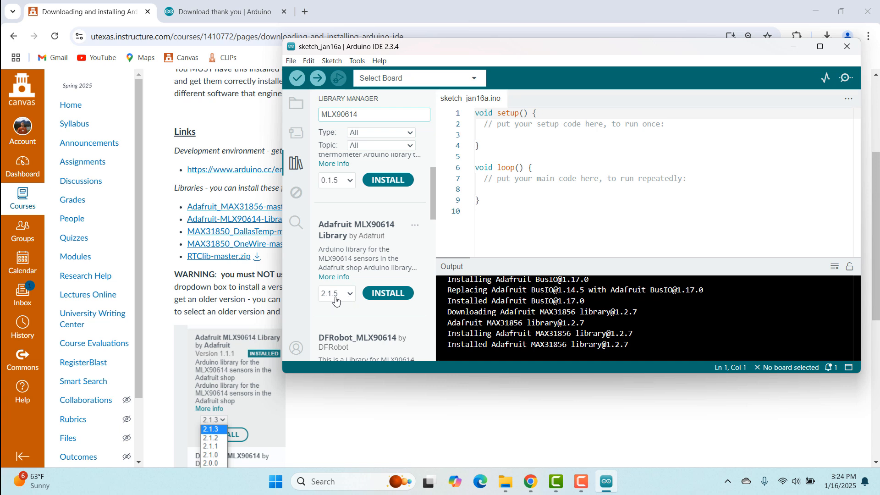
{"action": "left_click", "coordinate": [352, 297]}
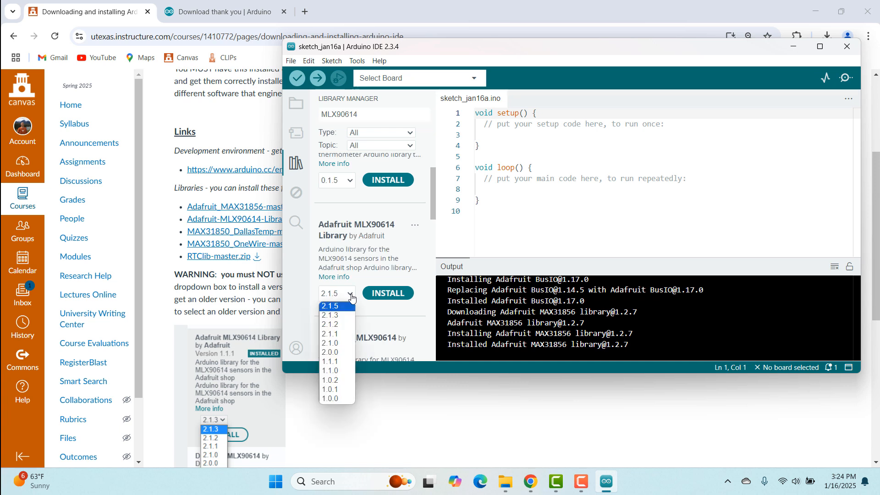
{"action": "left_click", "coordinate": [323, 362]}
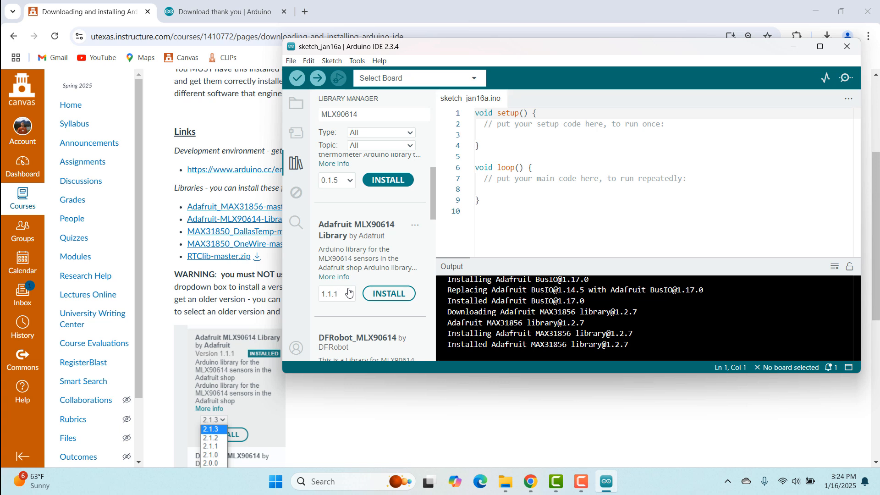
{"action": "left_click", "coordinate": [397, 292]}
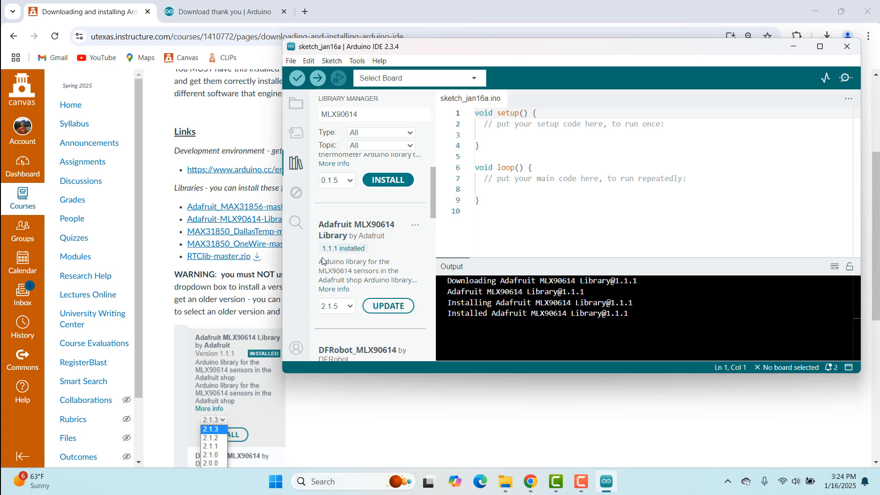
Search the libraries for MAX31850 and check the MAX31850 DallasTemp and OneWire entries in the results.
{"action": "left_click", "coordinate": [349, 307]}
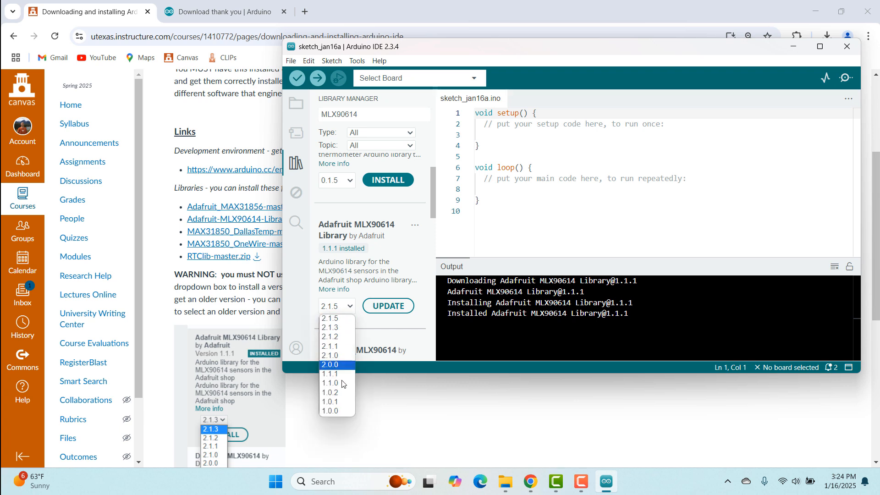
{"action": "left_click", "coordinate": [386, 285]}
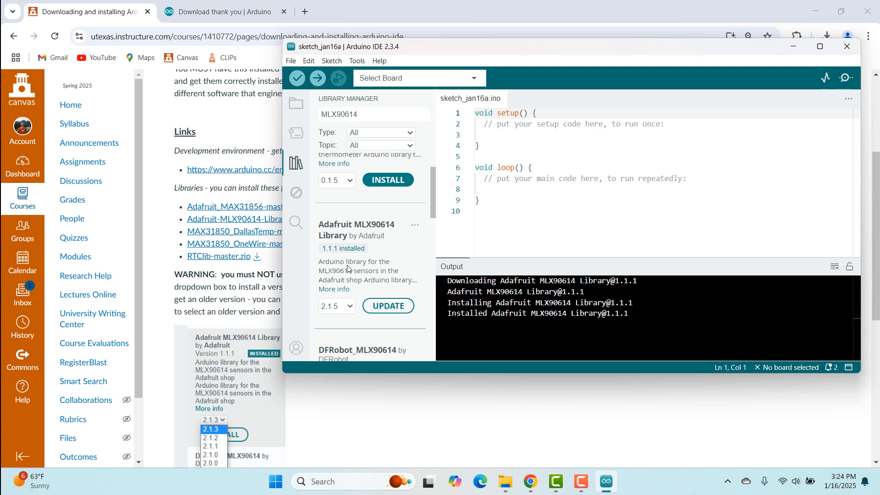
{"action": "double_click", "coordinate": [363, 113]}
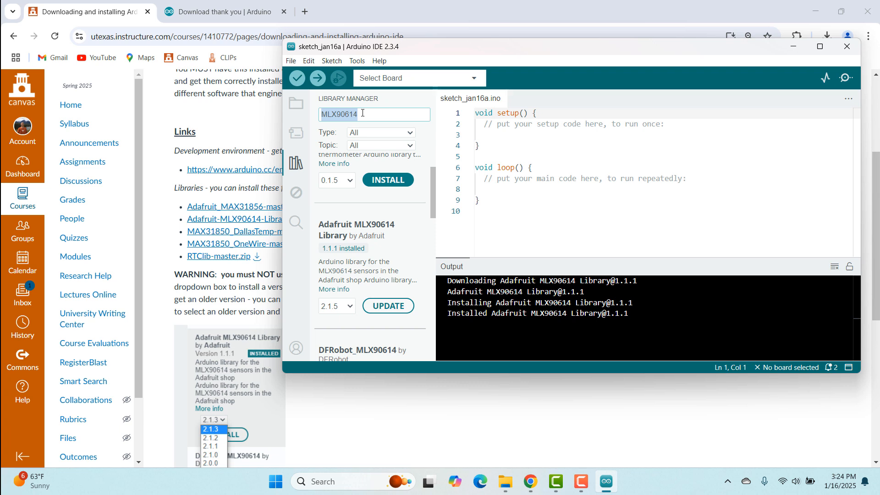
{"action": "type", "text": "MAX31850"}
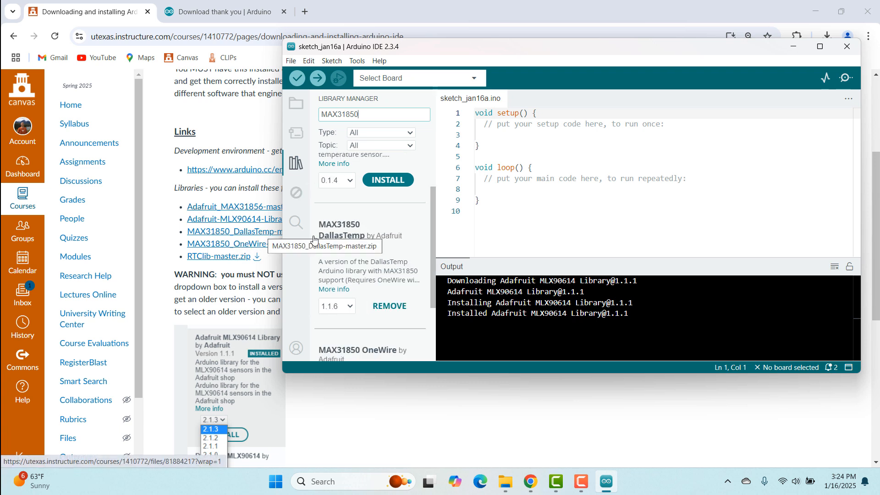
{"action": "scroll", "coordinate": [404, 269], "scroll_direction": "down", "scroll_amount": 3}
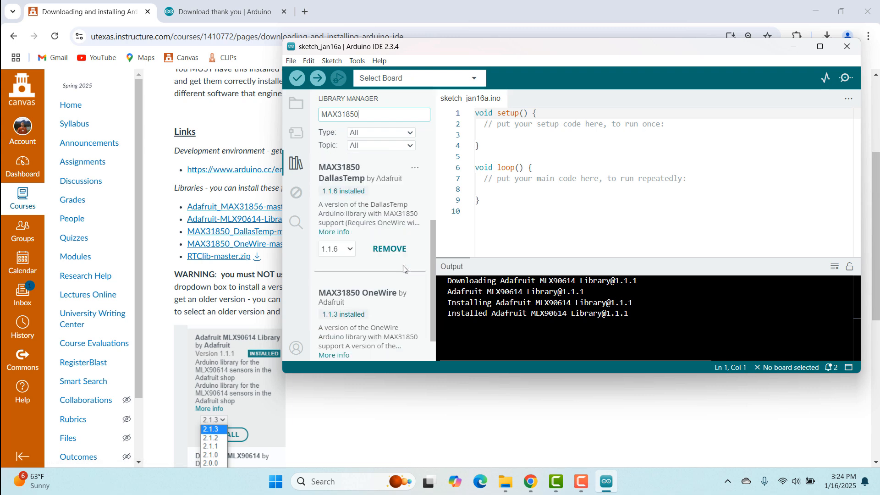
{"action": "scroll", "coordinate": [394, 229], "scroll_direction": "up", "scroll_amount": 5}
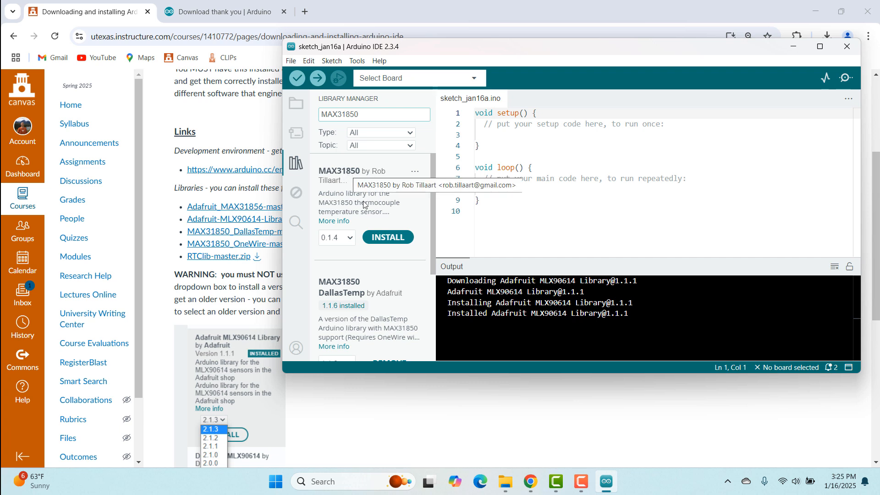
{"action": "scroll", "coordinate": [367, 179], "scroll_direction": "down", "scroll_amount": 3}
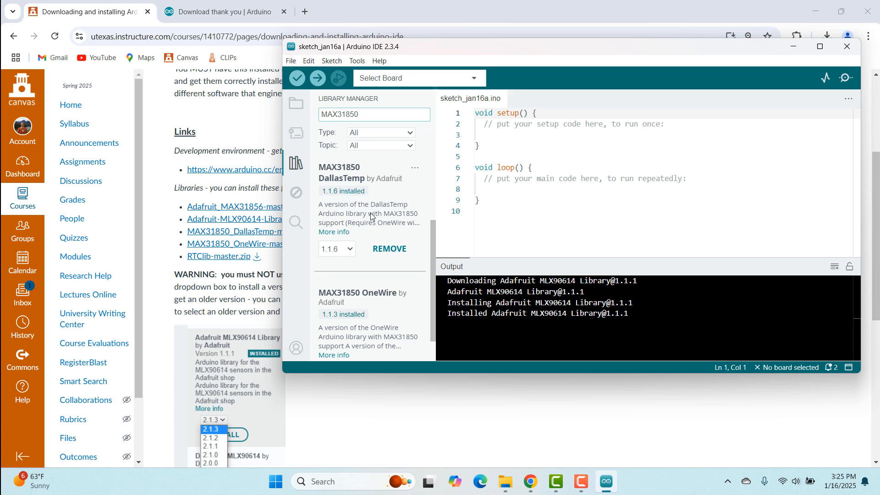
{"action": "scroll", "coordinate": [370, 213], "scroll_direction": "down", "scroll_amount": 1}
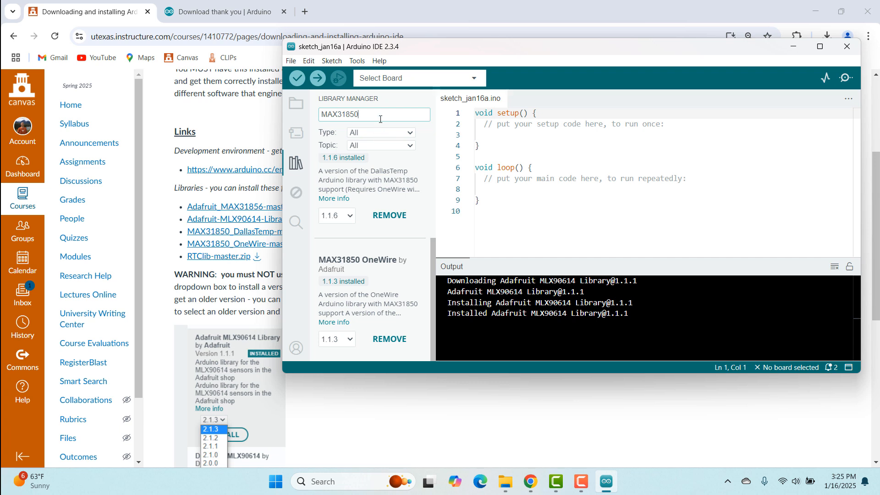
Search for RTClib and update the Adafruit RTClib library to version 2.1.4, installing all dependencies.
{"action": "left_click_drag", "start_coordinate": [359, 119], "coordinate": [291, 120]}
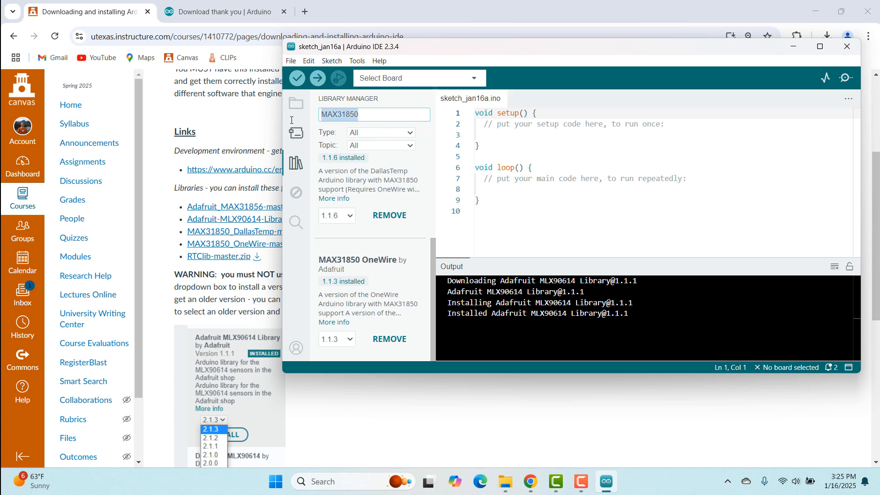
{"action": "type", "text": "RTClib"}
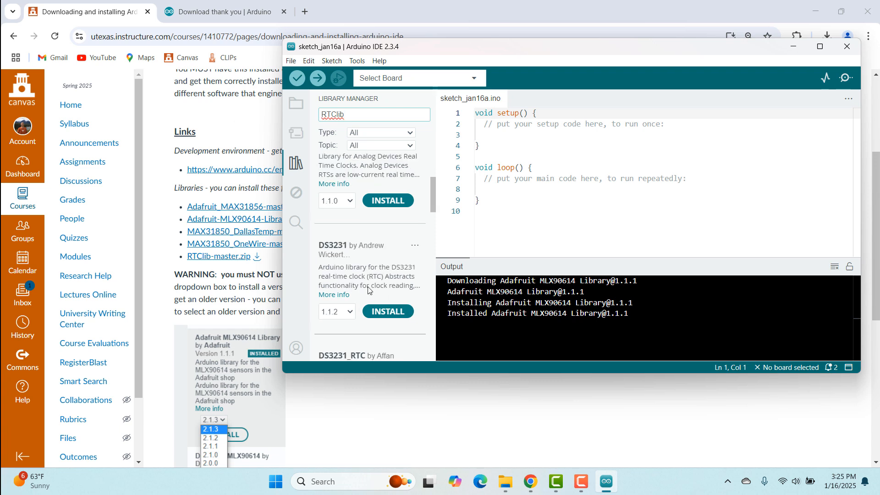
{"action": "scroll", "coordinate": [367, 288], "scroll_direction": "up", "scroll_amount": 3}
{"action": "scroll", "coordinate": [367, 287], "scroll_direction": "up", "scroll_amount": 1}
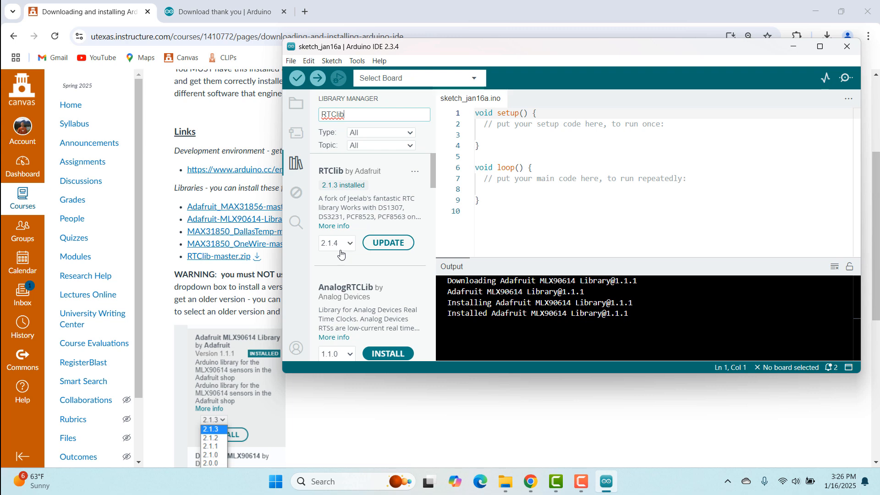
{"action": "left_click", "coordinate": [387, 253]}
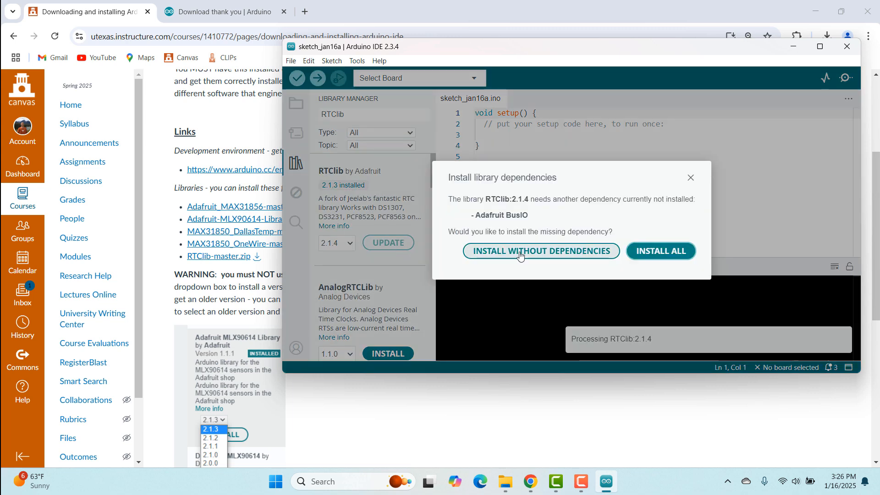
{"action": "left_click", "coordinate": [680, 253]}
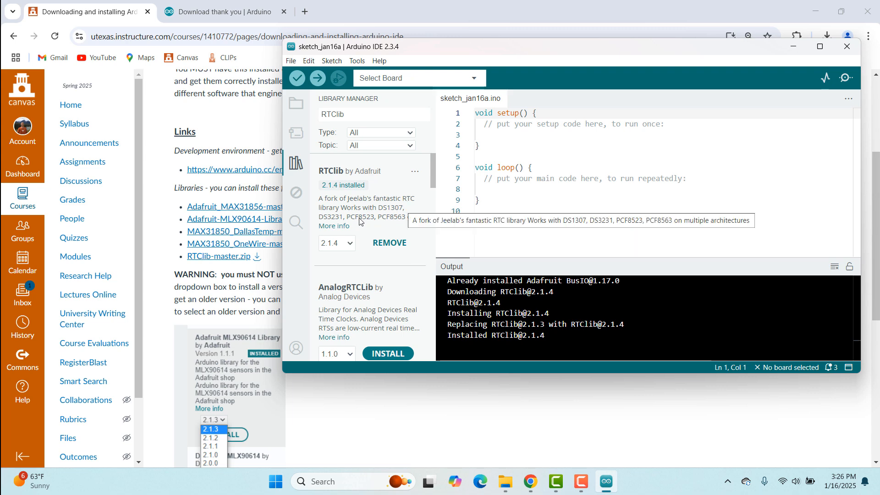
{"action": "scroll", "coordinate": [360, 168], "scroll_direction": "down", "scroll_amount": 3}
{"action": "scroll", "coordinate": [361, 172], "scroll_direction": "up", "scroll_amount": 3}
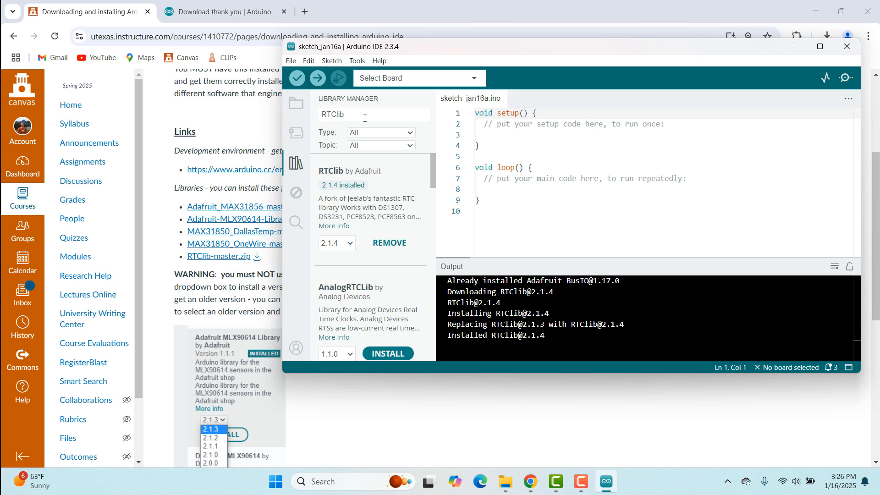
{"action": "left_click_drag", "start_coordinate": [438, 24], "coordinate": [448, 50]}
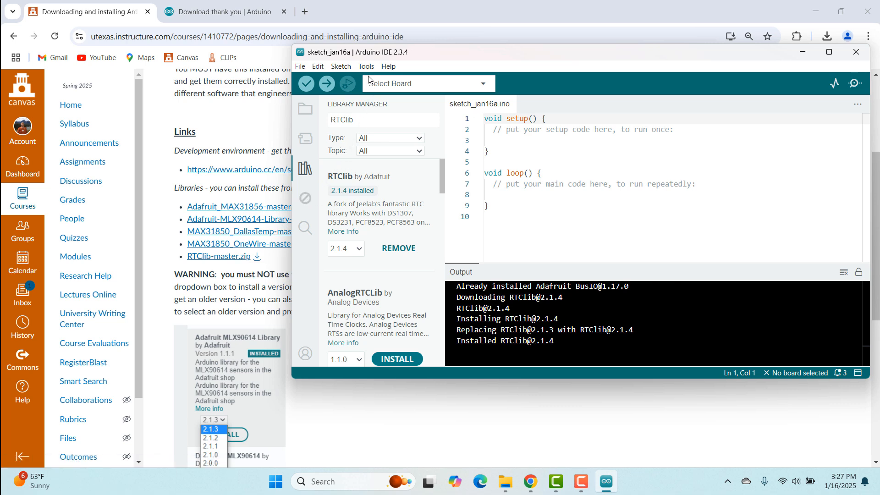
{"action": "left_click", "coordinate": [348, 69]}
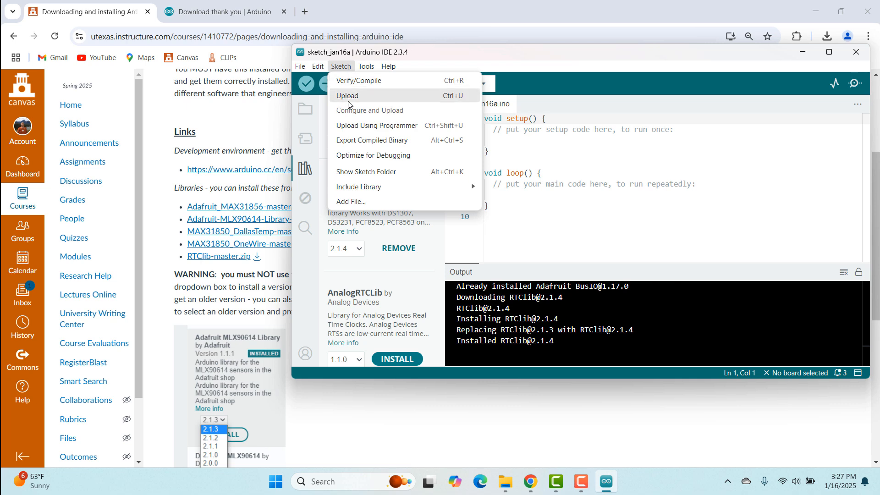
{"action": "mouse_move", "coordinate": [353, 192]}
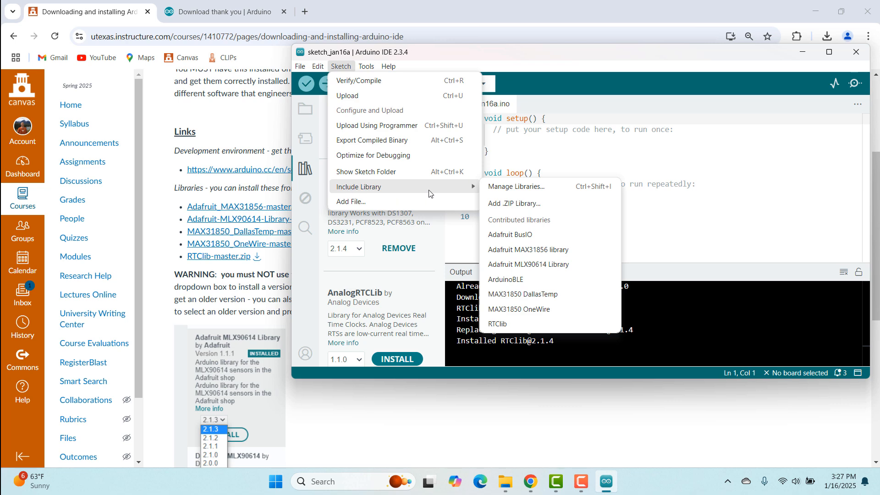
{"action": "left_click", "coordinate": [521, 204]}
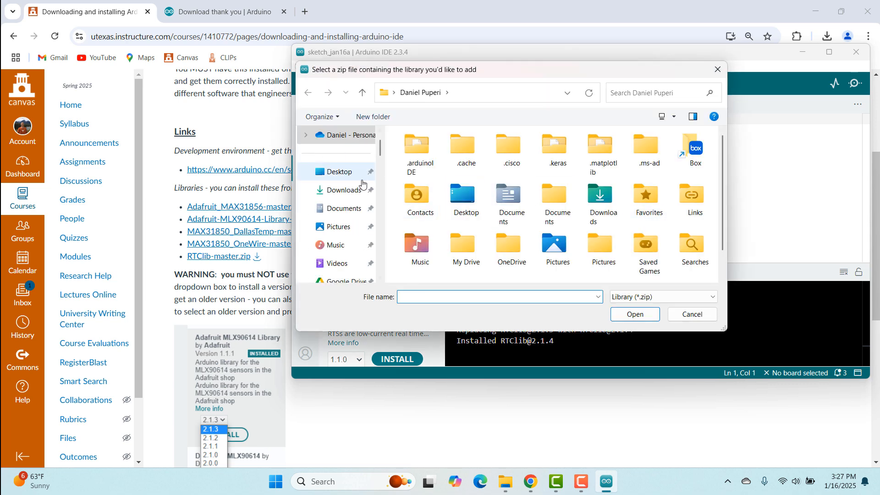
{"action": "left_click", "coordinate": [348, 193]}
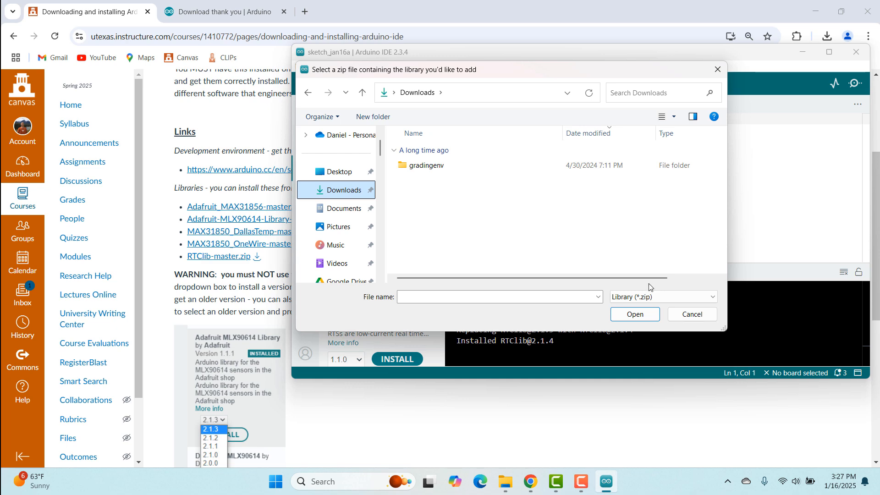
{"action": "left_click", "coordinate": [697, 317]}
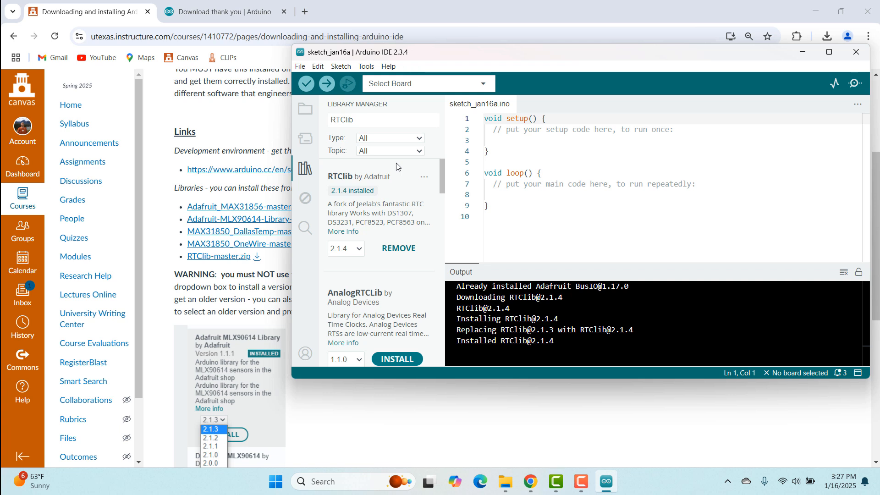
Open the Boards Manager and update Arduino AVR Boards to version 1.8.6.
{"action": "left_click", "coordinate": [312, 136]}
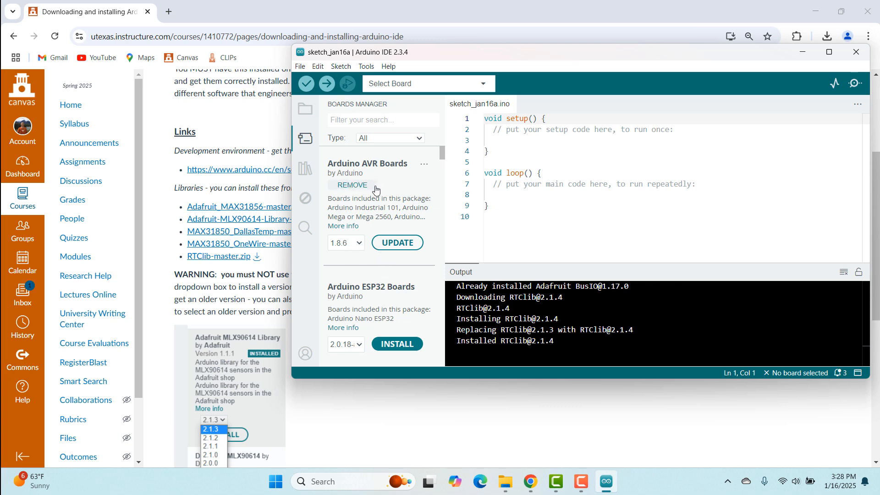
{"action": "left_click", "coordinate": [397, 242]}
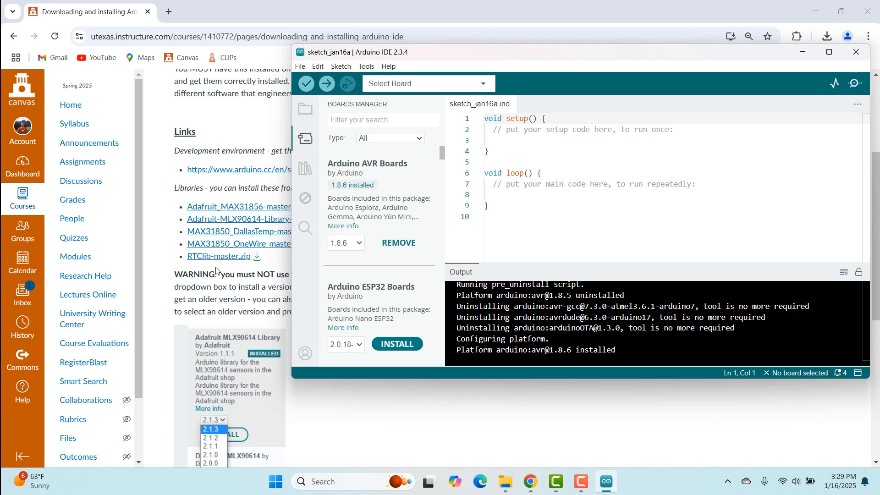
Download the four lab sketches ds18b20_digital_temp_sensor_logger.ino, ir_sensor_logger.ino, k-type_thermocouple_logger.ino and thermistor_logger.ino from the course page.
{"action": "scroll", "coordinate": [216, 273], "scroll_direction": "down", "scroll_amount": 5}
{"action": "scroll", "coordinate": [235, 329], "scroll_direction": "down", "scroll_amount": 2}
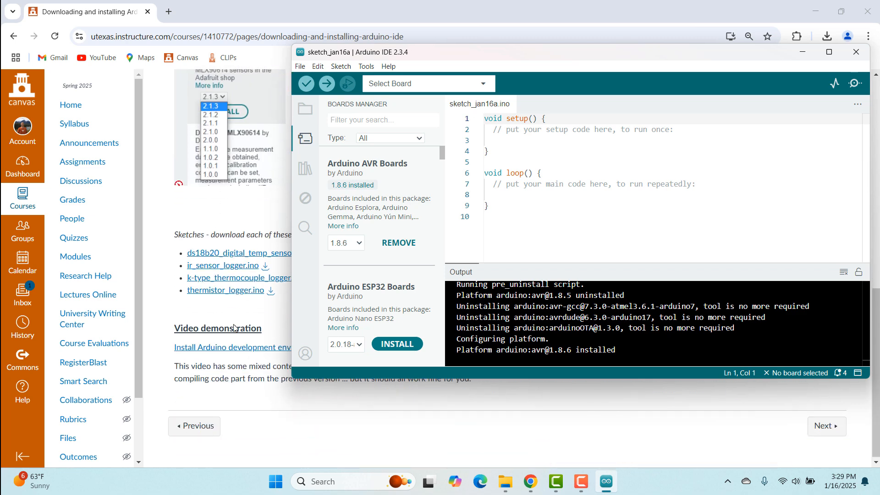
{"action": "scroll", "coordinate": [235, 328], "scroll_direction": "up", "scroll_amount": 3}
{"action": "scroll", "coordinate": [234, 328], "scroll_direction": "up", "scroll_amount": 1}
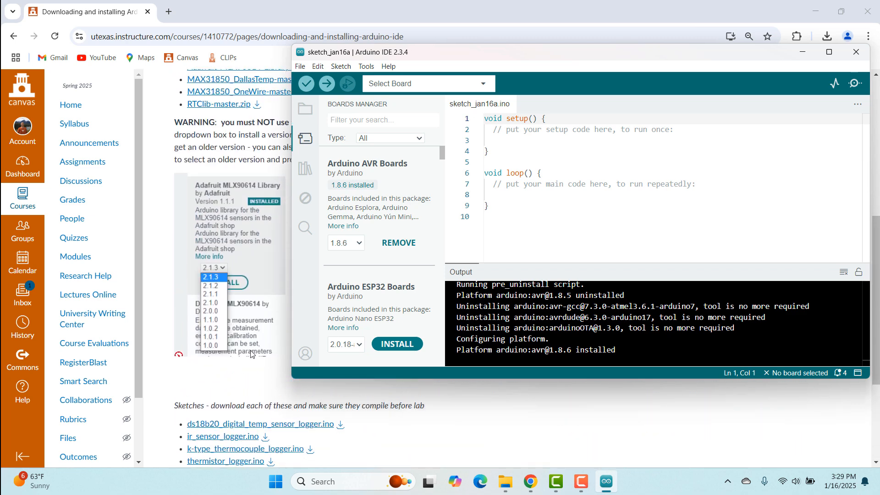
{"action": "left_click", "coordinate": [341, 427]}
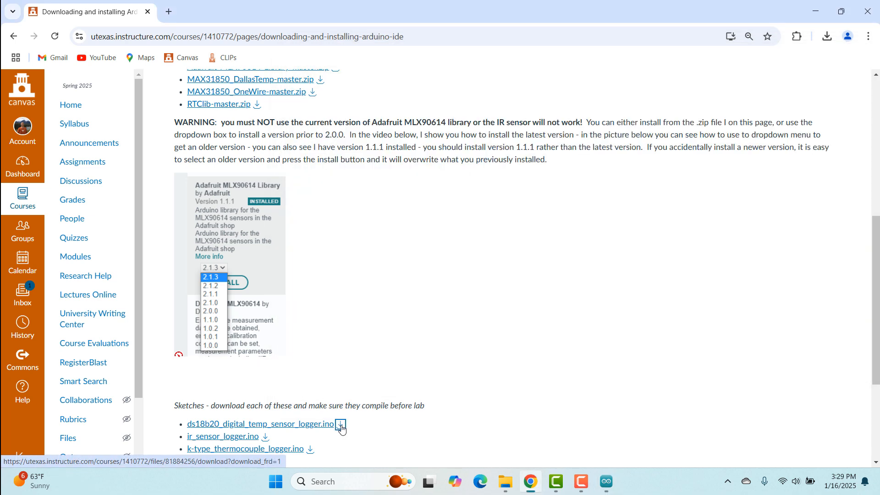
{"action": "left_click", "coordinate": [269, 441]}
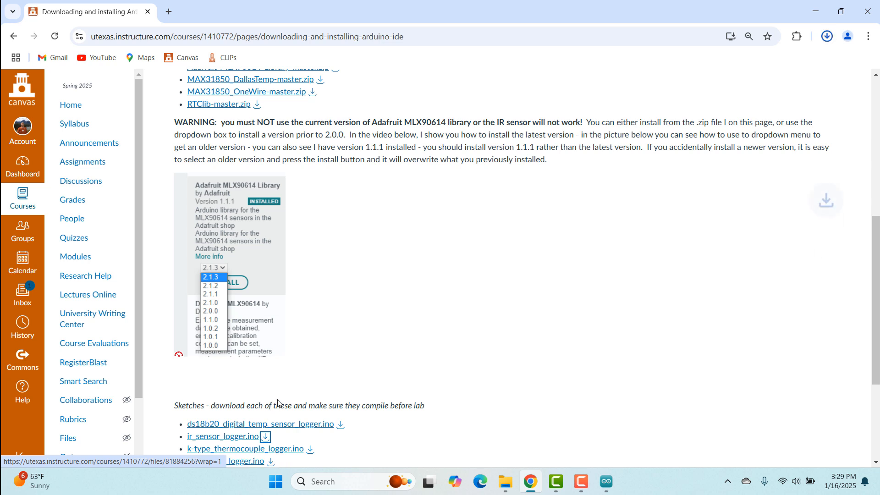
{"action": "scroll", "coordinate": [351, 371], "scroll_direction": "down", "scroll_amount": 1}
{"action": "left_click", "coordinate": [310, 392]}
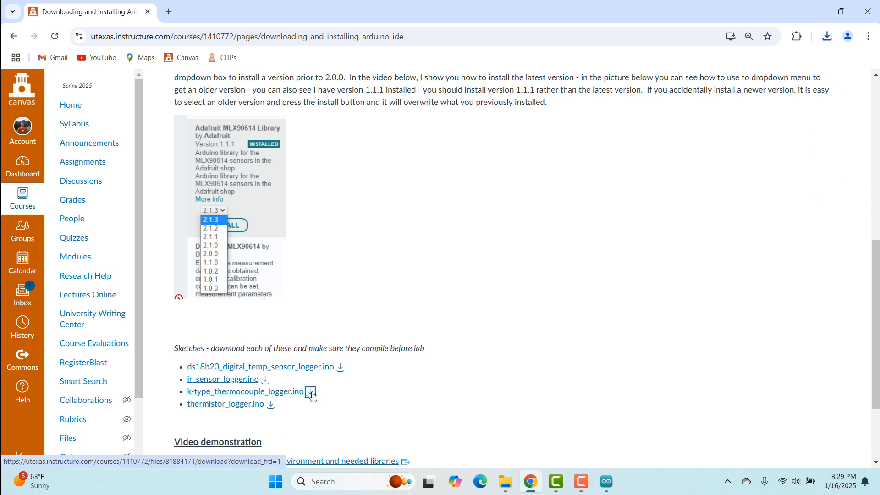
{"action": "left_click", "coordinate": [270, 408]}
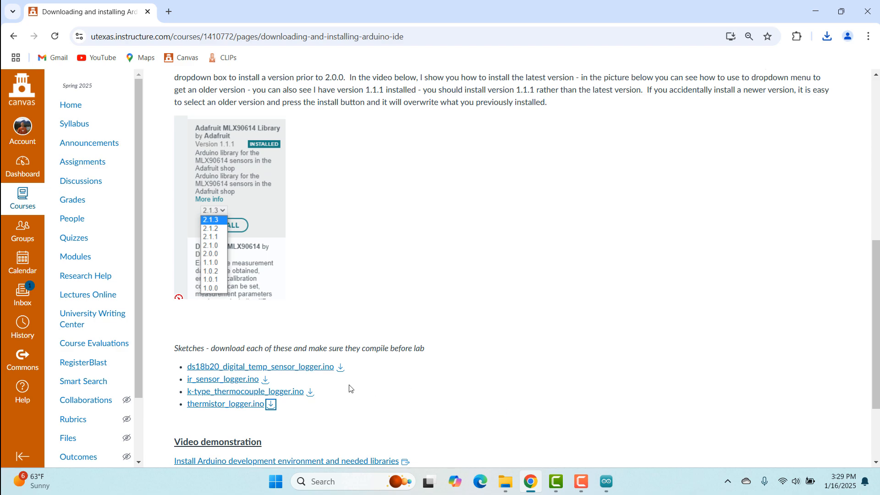
Open thermistor_logger.ino from Downloads in the IDE, allowing it to be moved into a thermistor_logger sketch folder.
{"action": "left_click", "coordinate": [606, 481]}
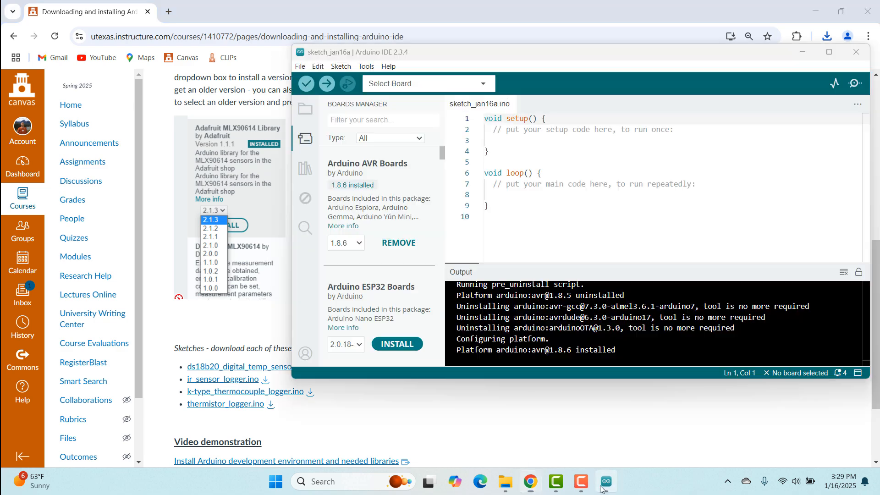
{"action": "left_click", "coordinate": [300, 69]}
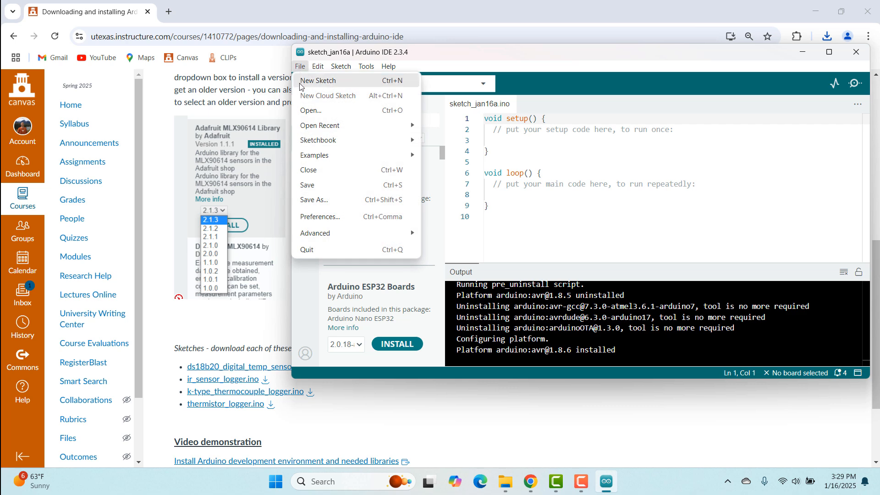
{"action": "left_click", "coordinate": [300, 112]}
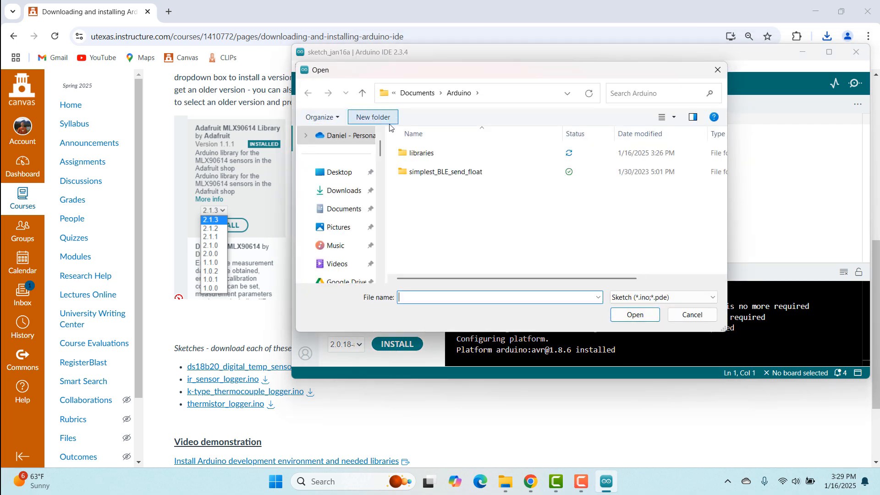
{"action": "left_click", "coordinate": [338, 191]}
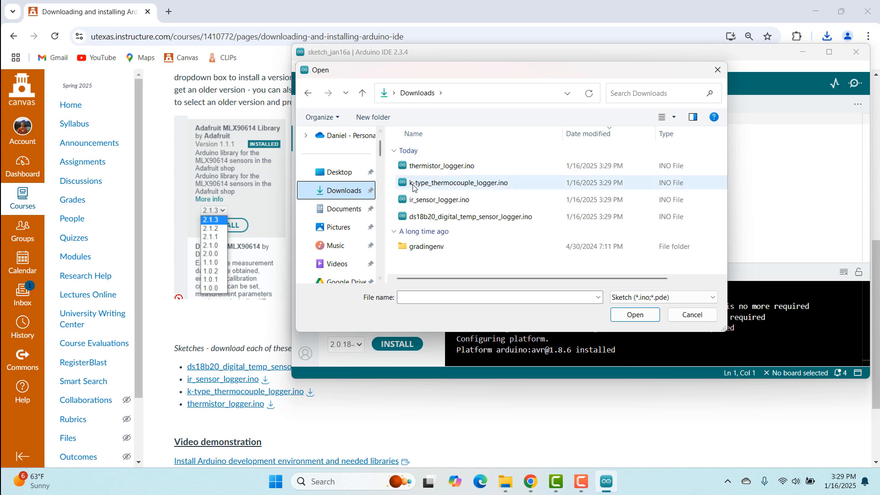
{"action": "left_click", "coordinate": [415, 167]}
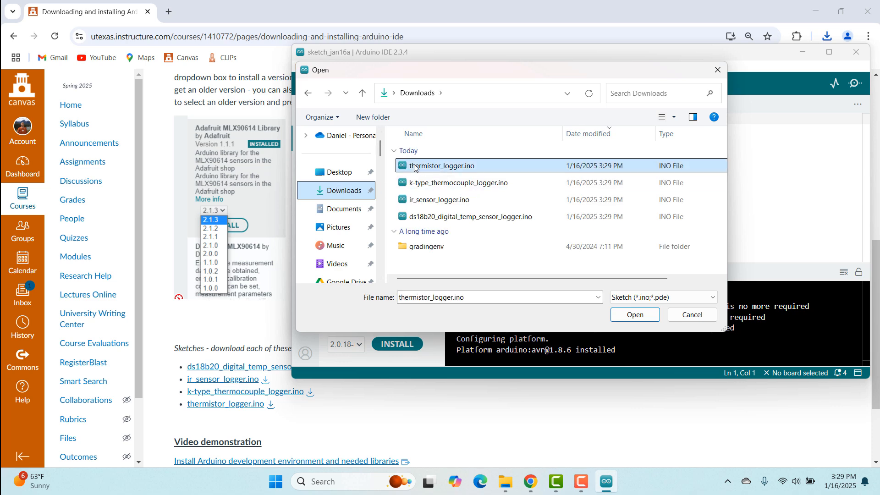
{"action": "left_click", "coordinate": [618, 315]}
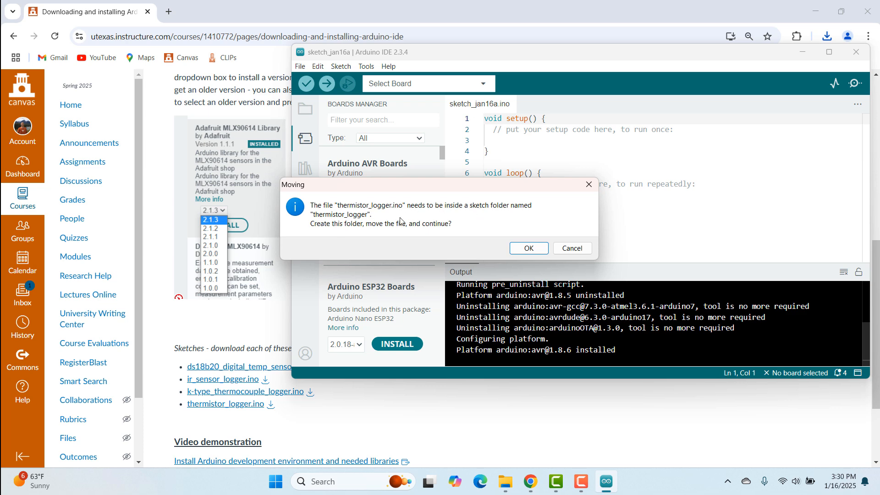
{"action": "left_click", "coordinate": [529, 250]}
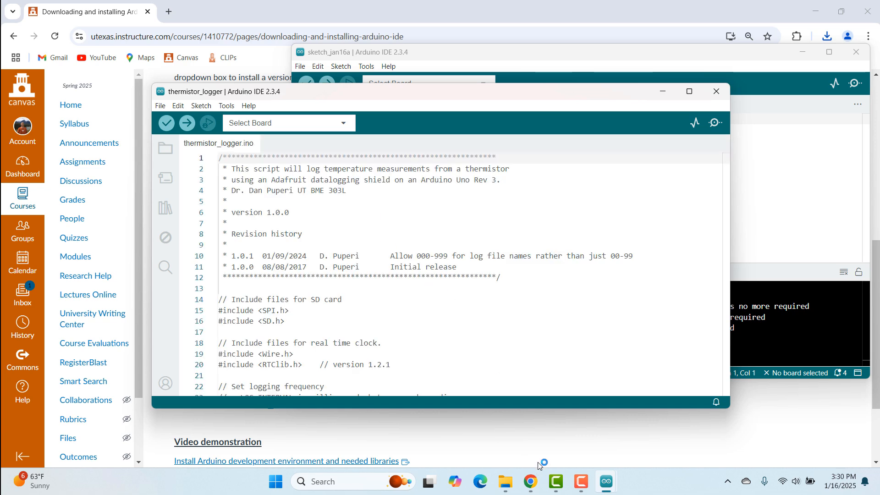
Open File Explorer and inspect the new thermistor_logger folder in Downloads containing the sketch file.
{"action": "left_click", "coordinate": [505, 482]}
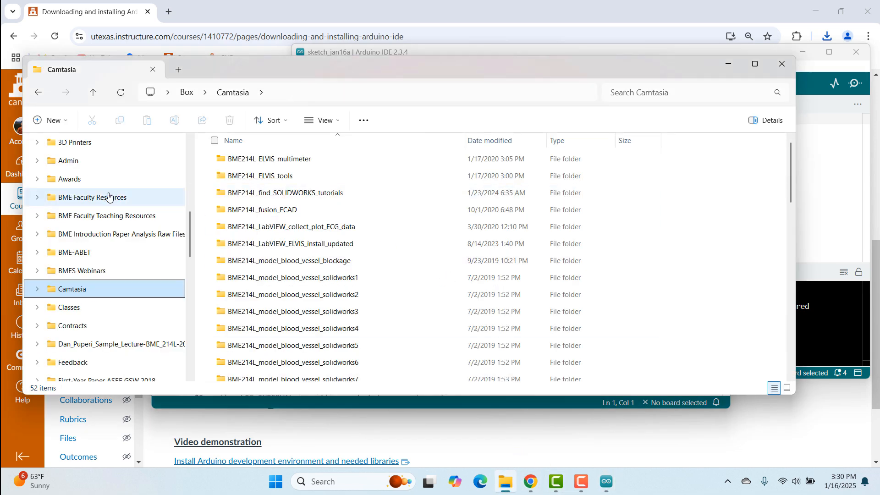
{"action": "scroll", "coordinate": [84, 206], "scroll_direction": "up", "scroll_amount": 5}
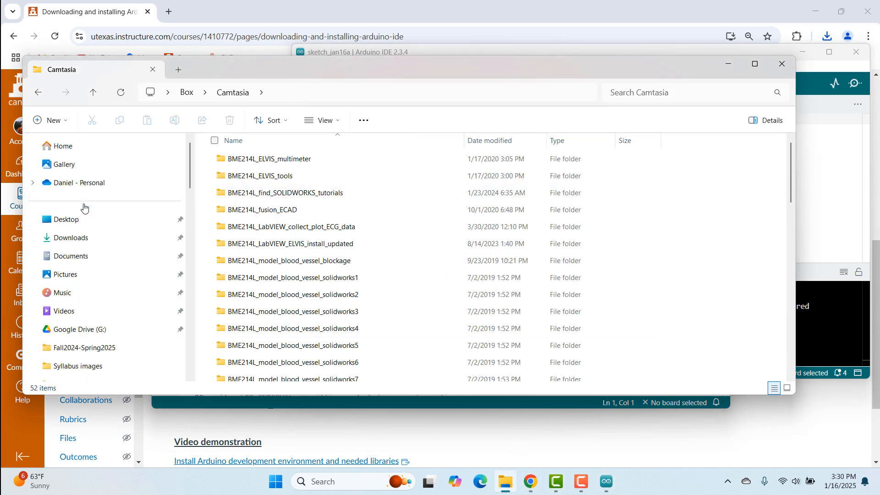
{"action": "left_click", "coordinate": [68, 238]}
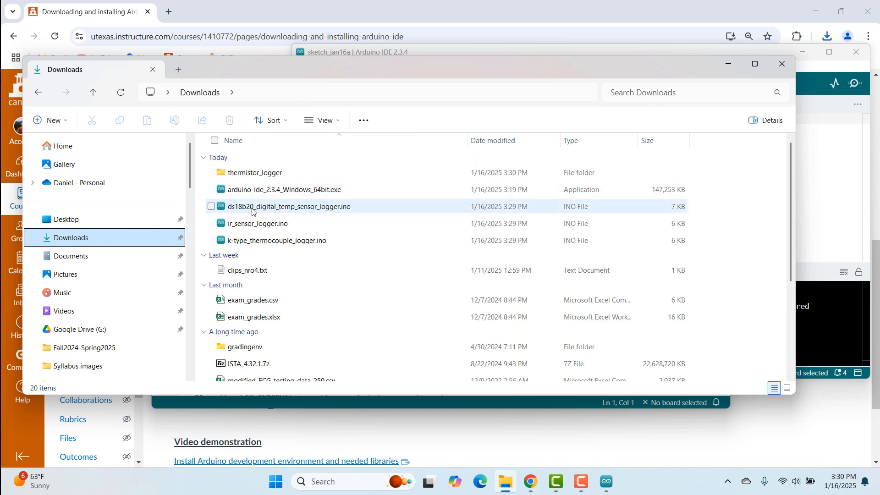
{"action": "double_click", "coordinate": [252, 174]}
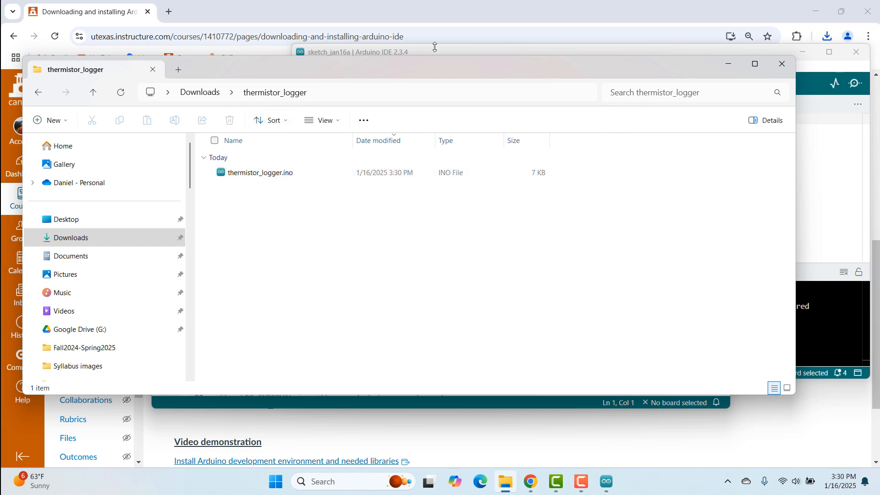
{"action": "left_click", "coordinate": [729, 64]}
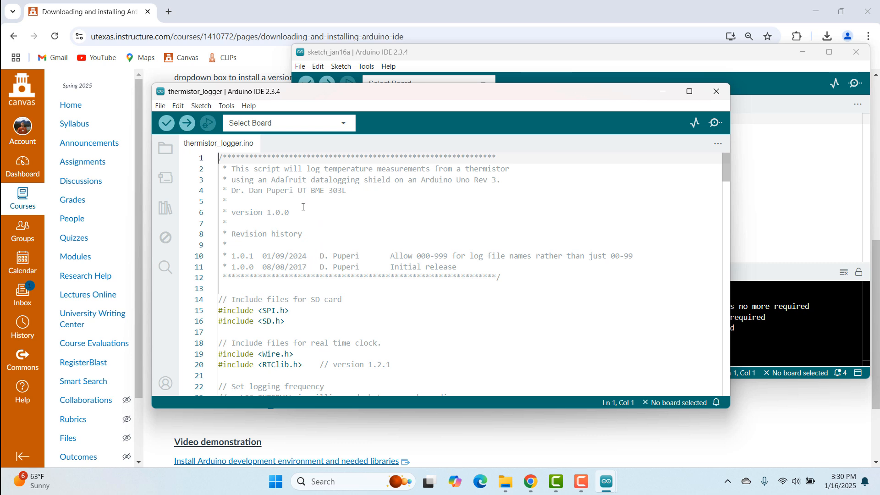
Select Arduino Uno as the board for the thermistor_logger sketch, without choosing a port.
{"action": "left_click", "coordinate": [344, 124]}
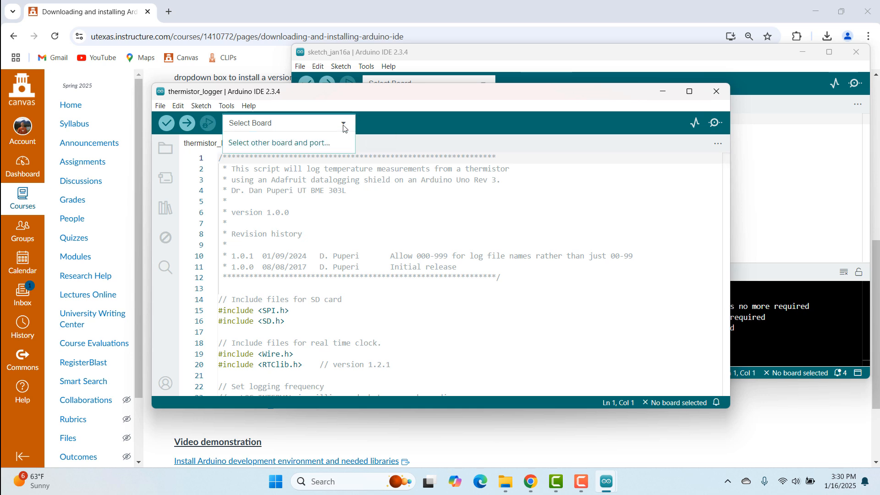
{"action": "left_click", "coordinate": [281, 143]}
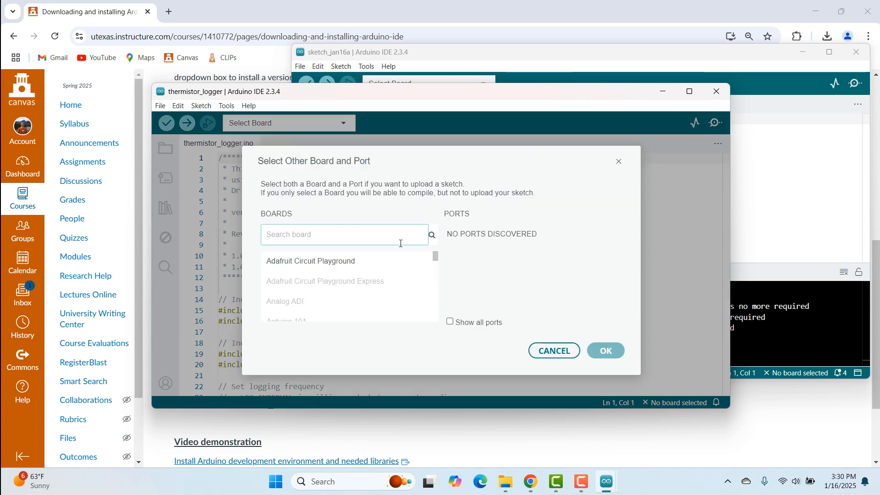
{"action": "scroll", "coordinate": [367, 263], "scroll_direction": "down", "scroll_amount": 5}
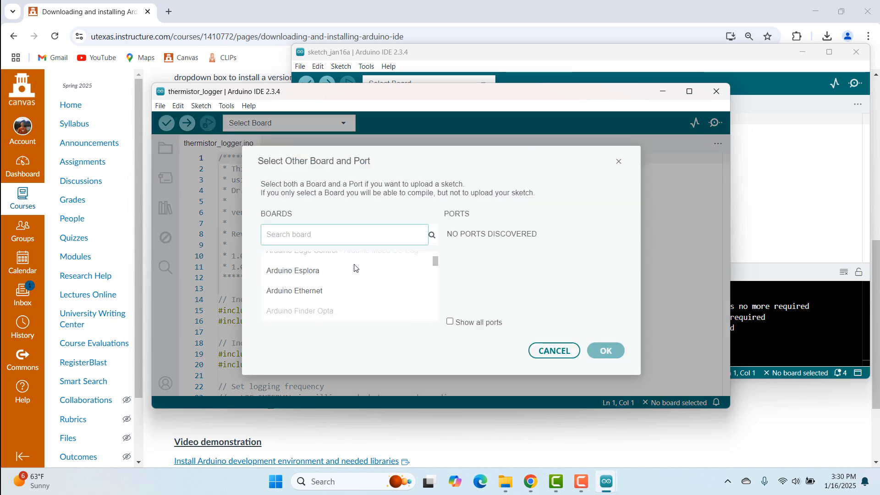
{"action": "scroll", "coordinate": [353, 267], "scroll_direction": "down", "scroll_amount": 4}
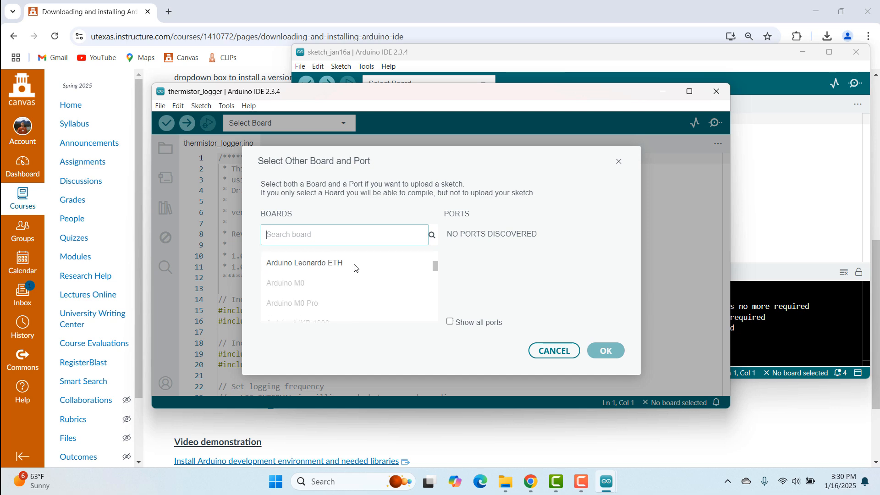
{"action": "scroll", "coordinate": [353, 267], "scroll_direction": "down", "scroll_amount": 5}
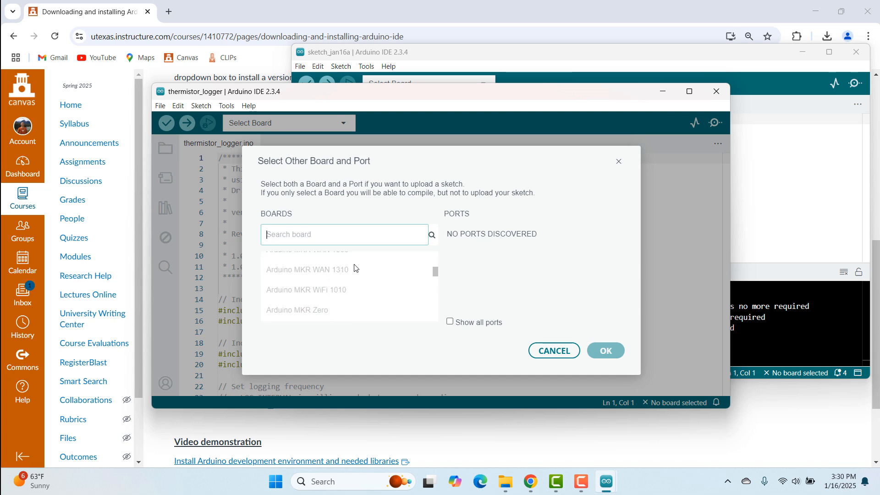
{"action": "scroll", "coordinate": [354, 264], "scroll_direction": "down", "scroll_amount": 10}
{"action": "left_click", "coordinate": [354, 266]}
{"action": "left_click", "coordinate": [606, 351]}
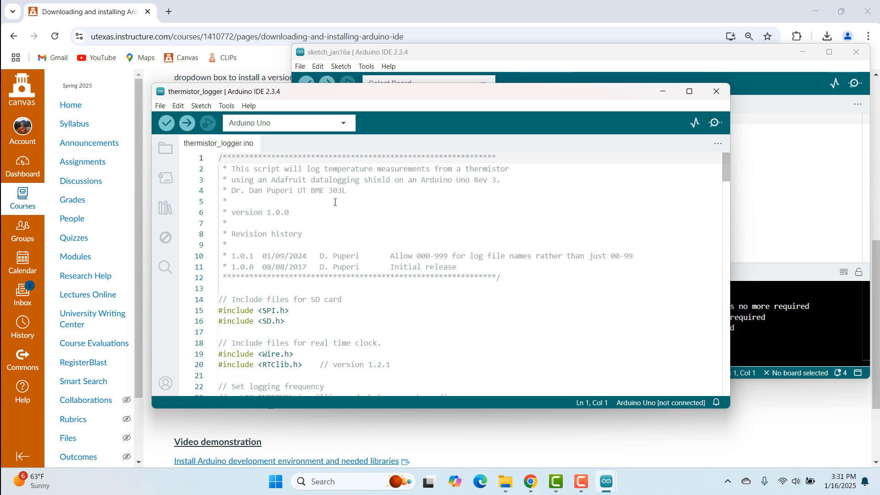
Verify (compile) the thermistor_logger sketch, then return to the course page in the browser.
{"action": "left_click", "coordinate": [167, 122]}
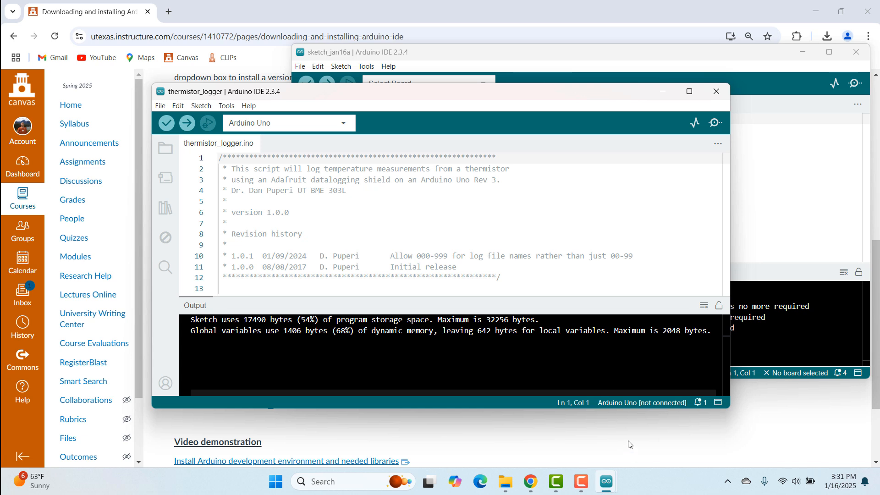
{"action": "left_click", "coordinate": [531, 431]}
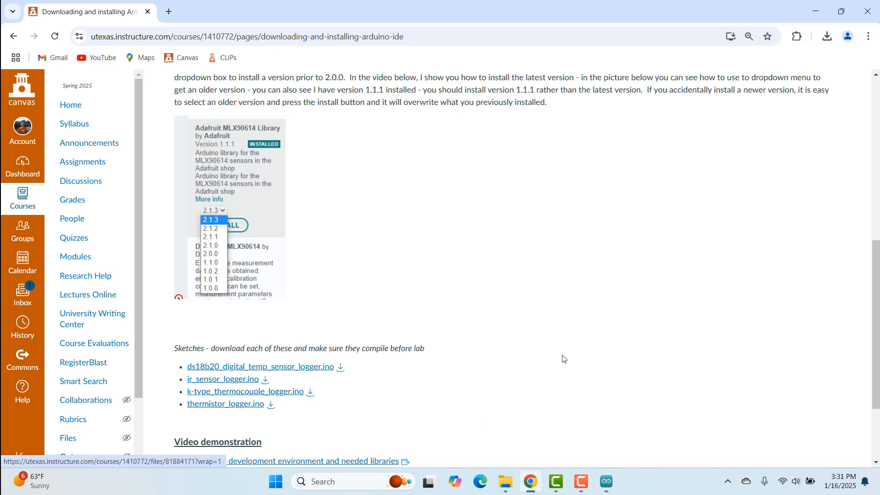